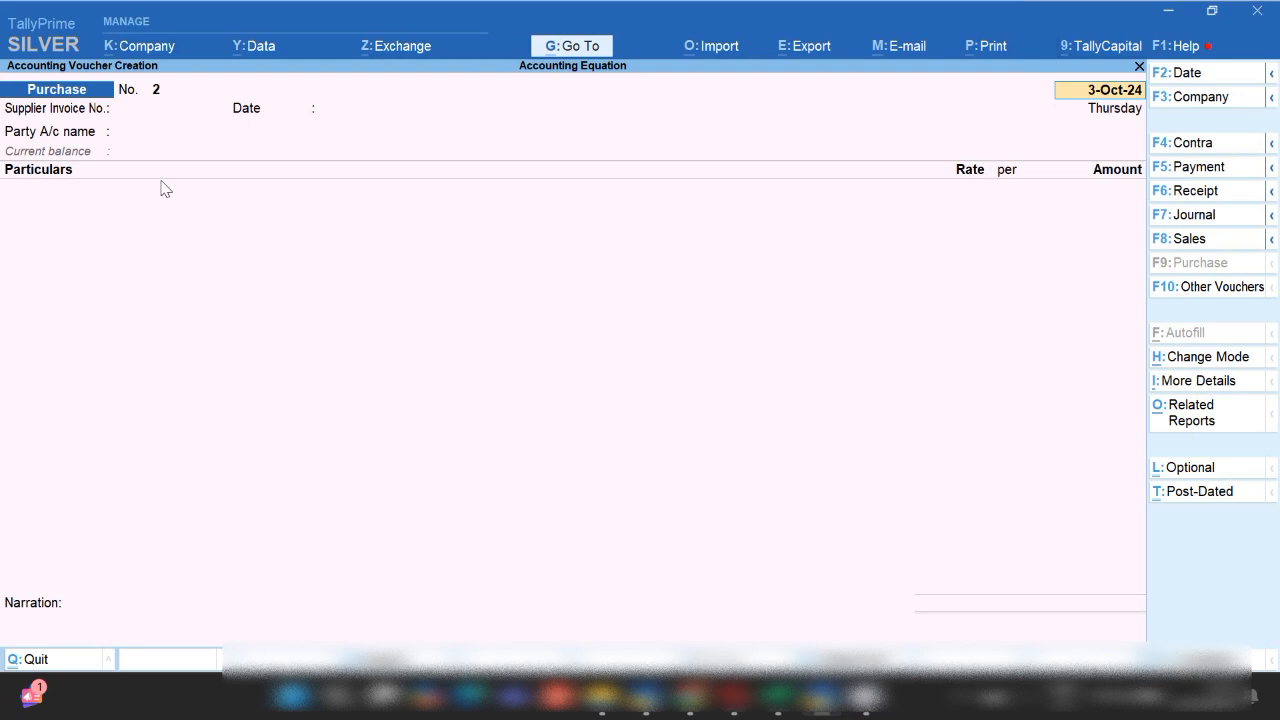
# - Date the purchase voucher 19-10-2024, enter supplier invoice number 321654 and accept the invoice date of 19-Oct-24
pyautogui.press('F2')
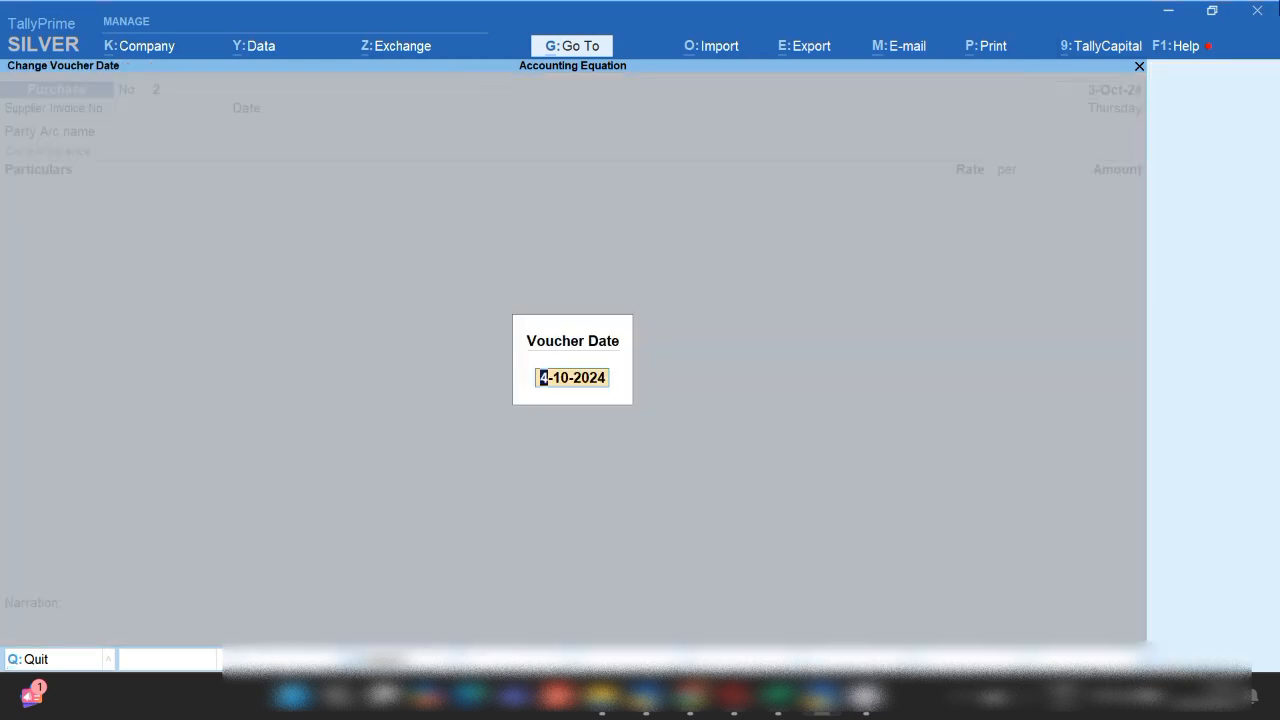
pyautogui.write('19.10')
pyautogui.press('Return')
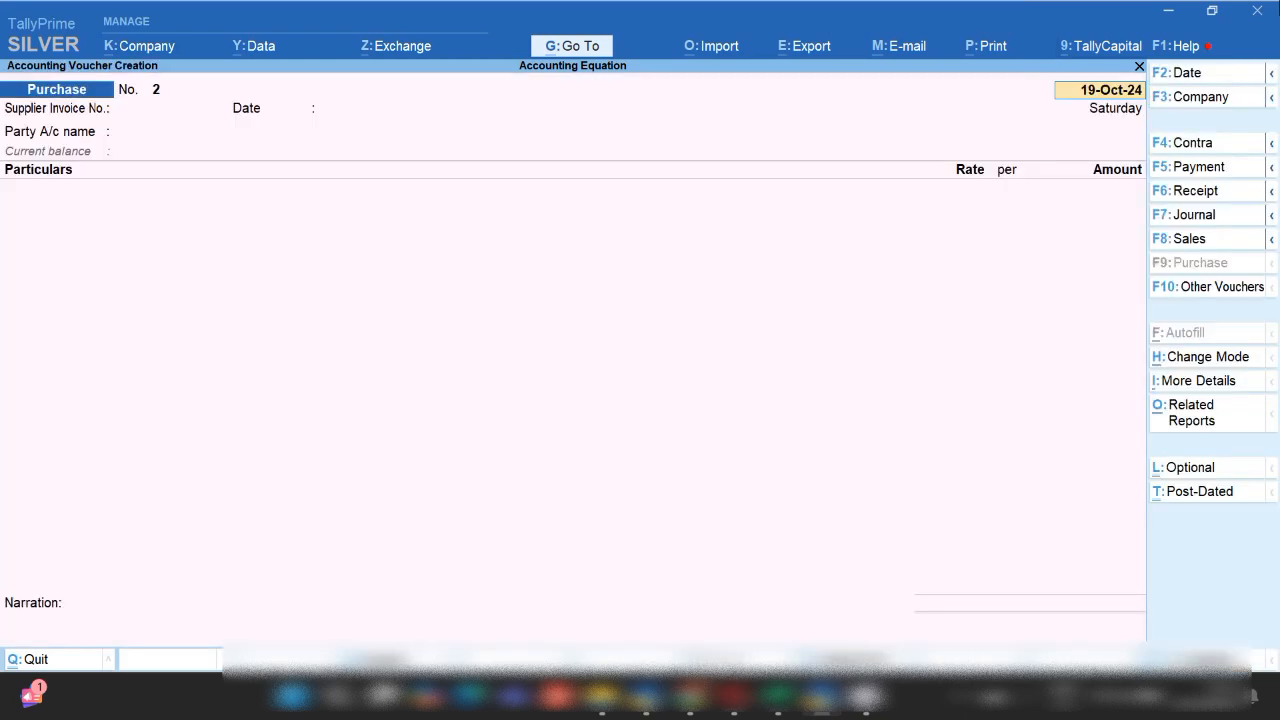
pyautogui.press('Return')
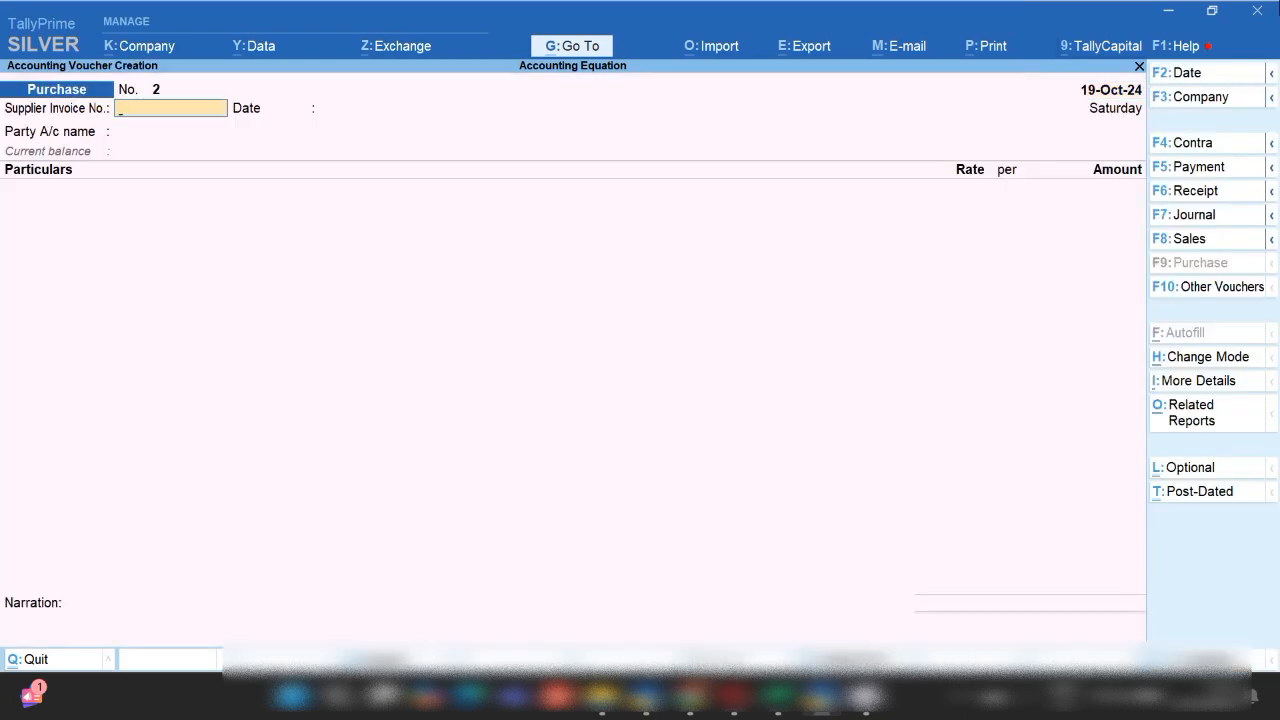
pyautogui.write('321654')
pyautogui.press('Return')
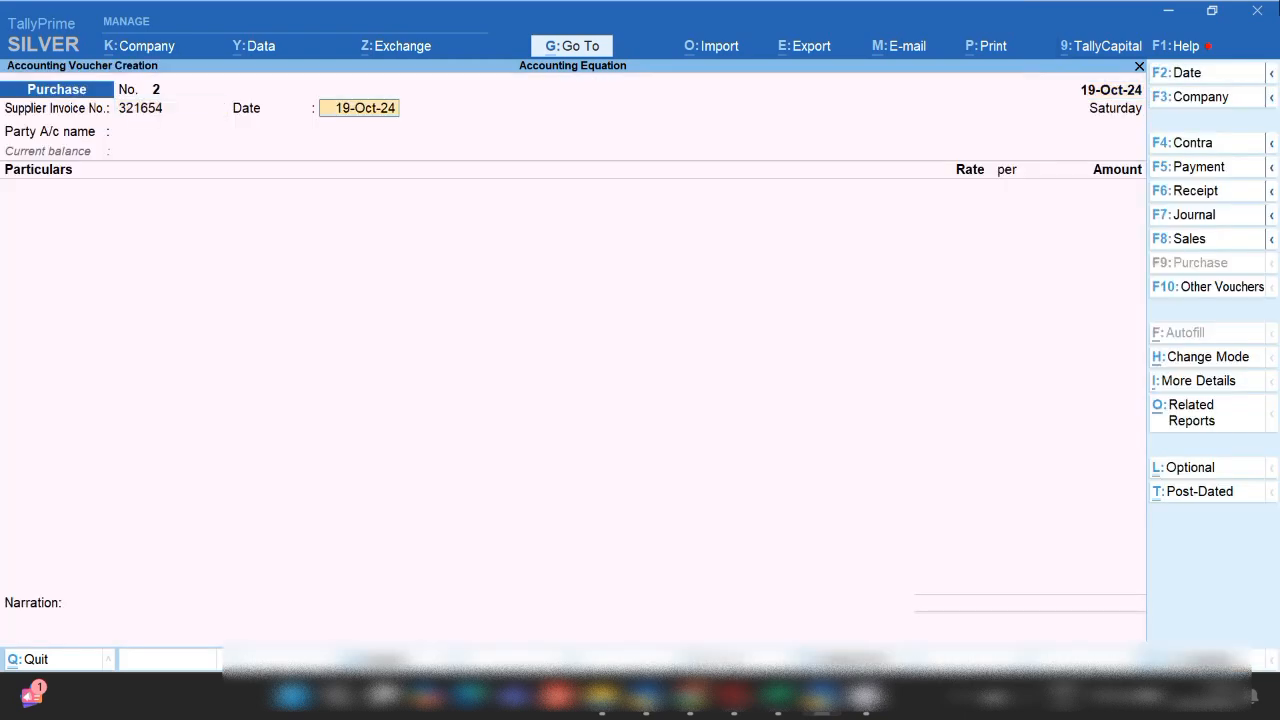
pyautogui.press('Return')
# - Choose Suman Education Hub as the party account and accept its receipt, order, import and party details with the additional fields blank
pyautogui.press('Down')
pyautogui.press('Down')
pyautogui.press('Down')
pyautogui.press('Down')
pyautogui.press('Down')
pyautogui.press('Down')
pyautogui.press('Down')
pyautogui.press('Down')
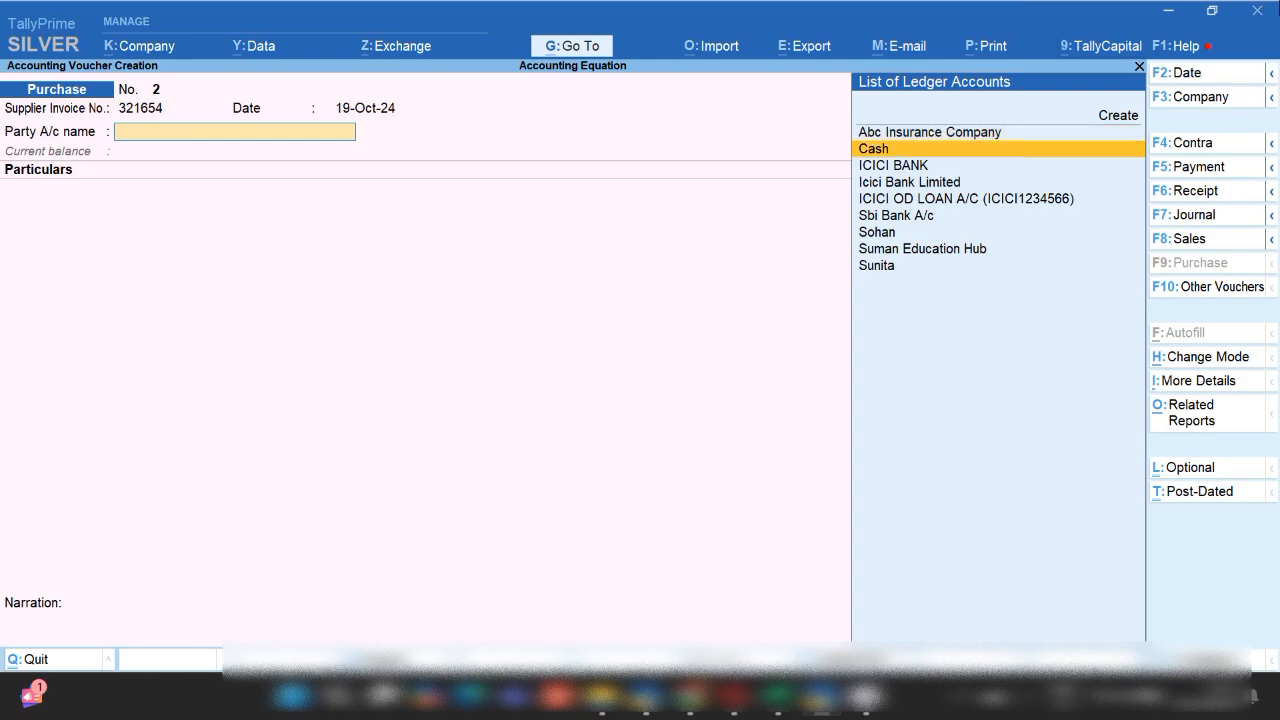
pyautogui.press('Up')
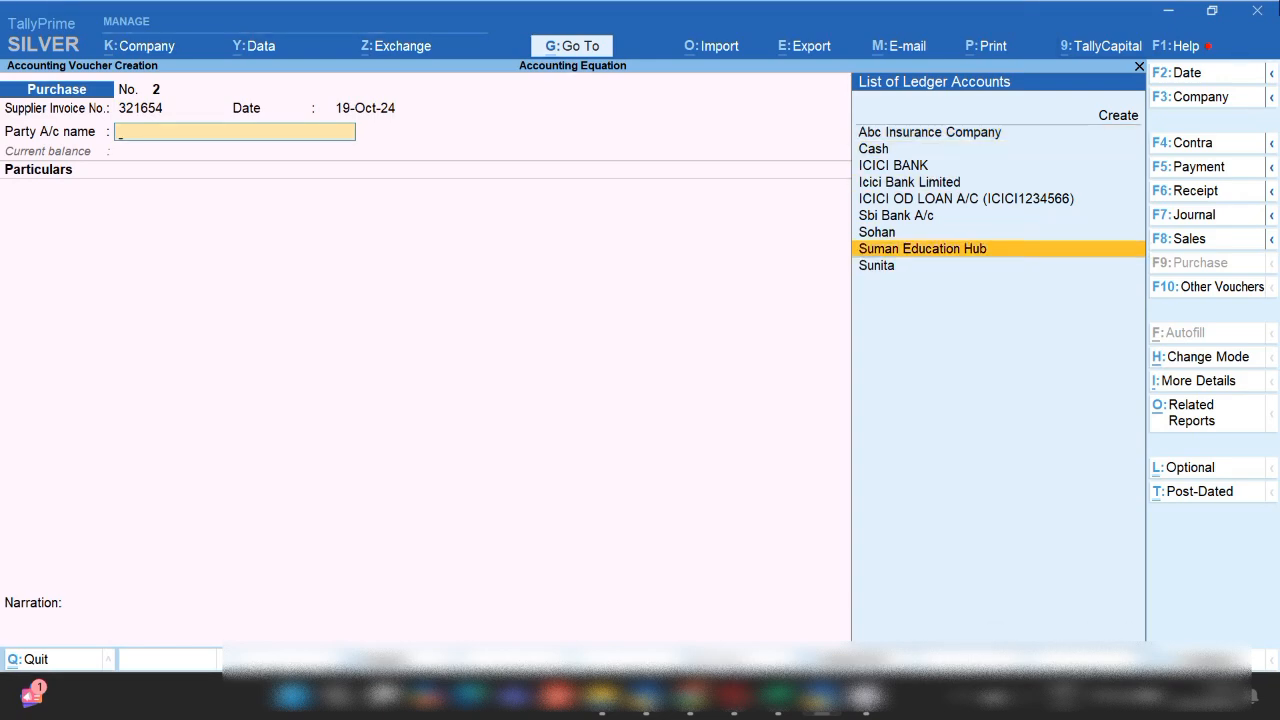
pyautogui.press('Return')
pyautogui.press('Return')
pyautogui.press('Return')
pyautogui.press('Return')
pyautogui.press('Return')
pyautogui.press('Return')
pyautogui.press('Return')
pyautogui.press('Return')
pyautogui.press('Return')
pyautogui.press('Return')
pyautogui.press('Return')
pyautogui.press('Return')
pyautogui.press('Return')
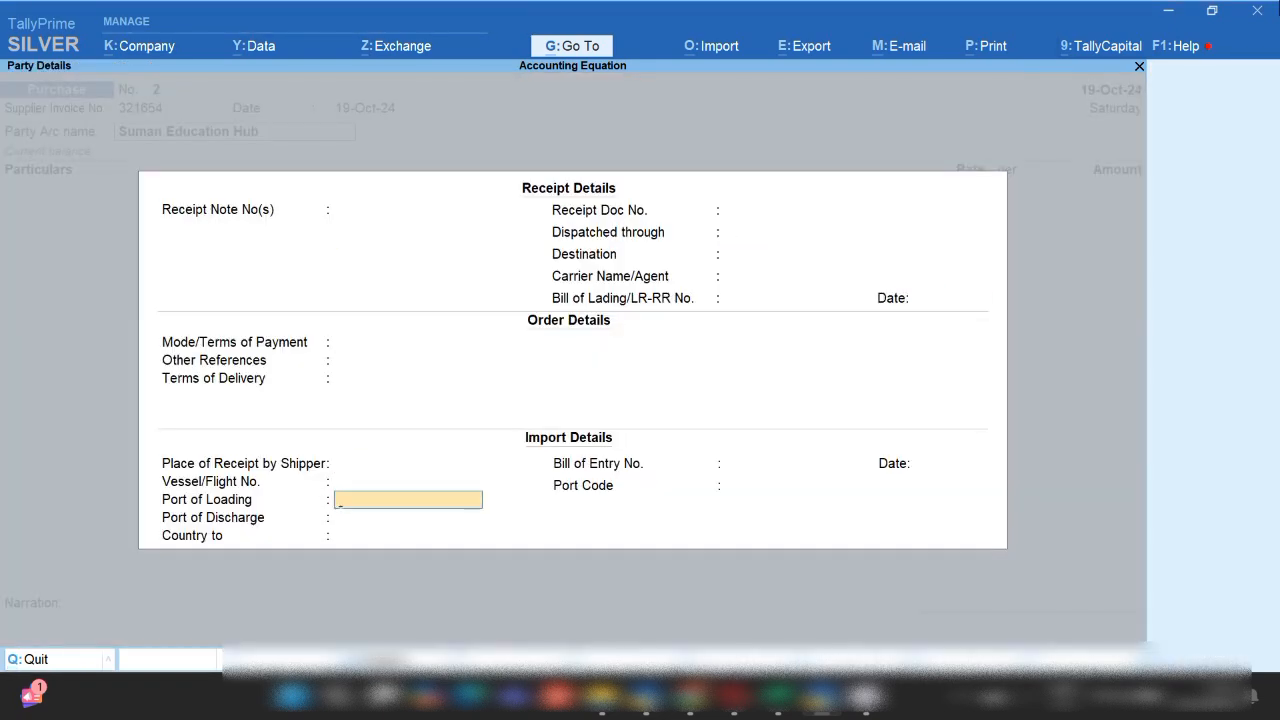
pyautogui.hotkey('ctrl', 'a')
pyautogui.hotkey('ctrl', 'a')
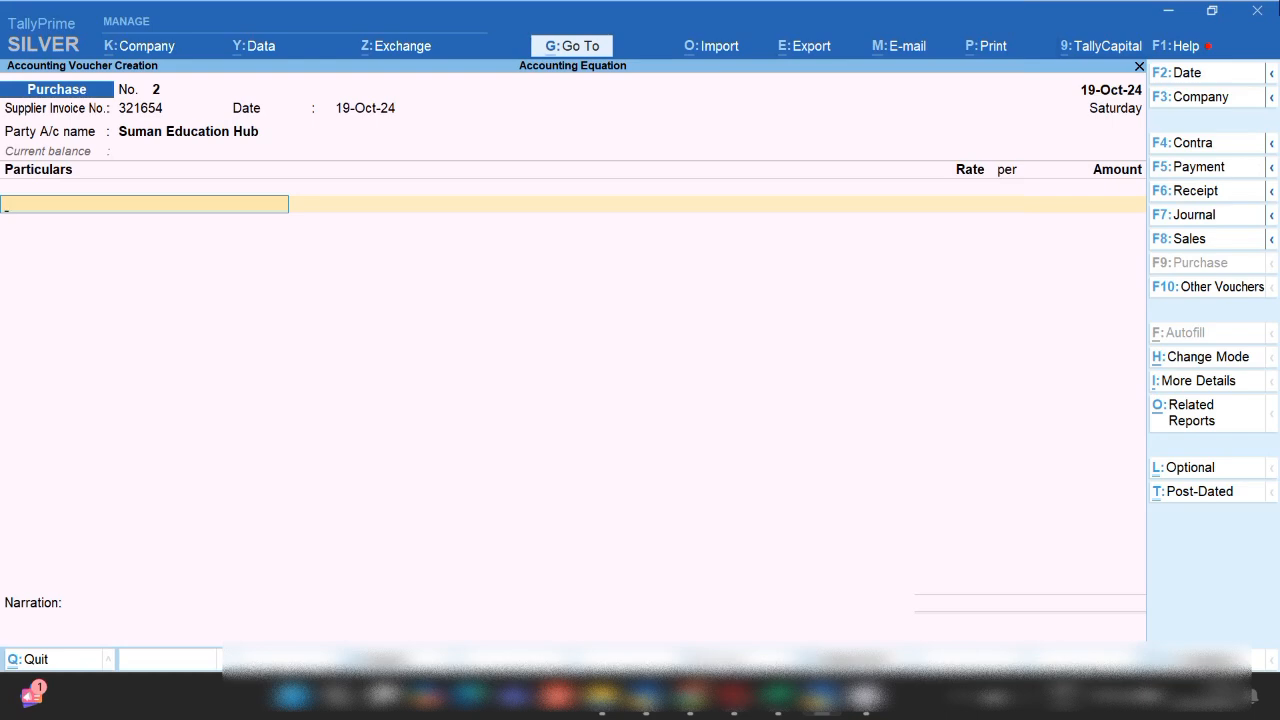
# - Choose Computer A/c as the first ledger under the voucher's particulars
pyautogui.write('COM')
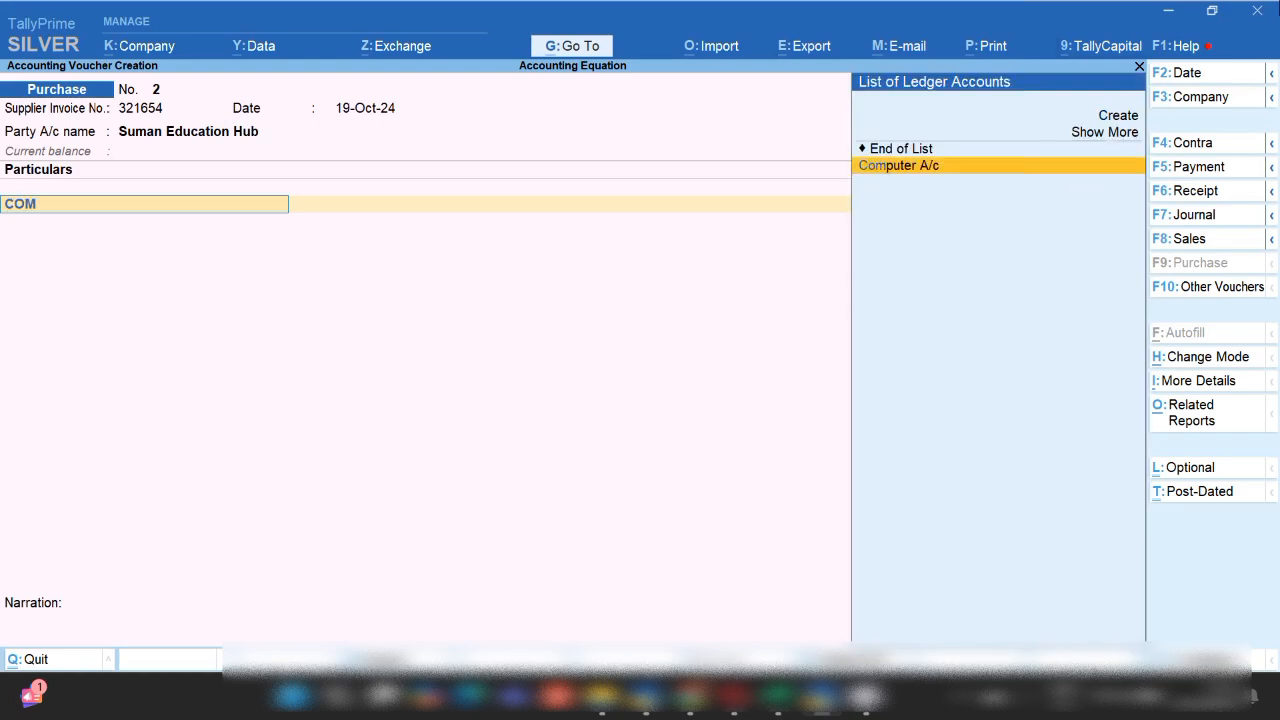
pyautogui.press('Return')
pyautogui.press('Escape')
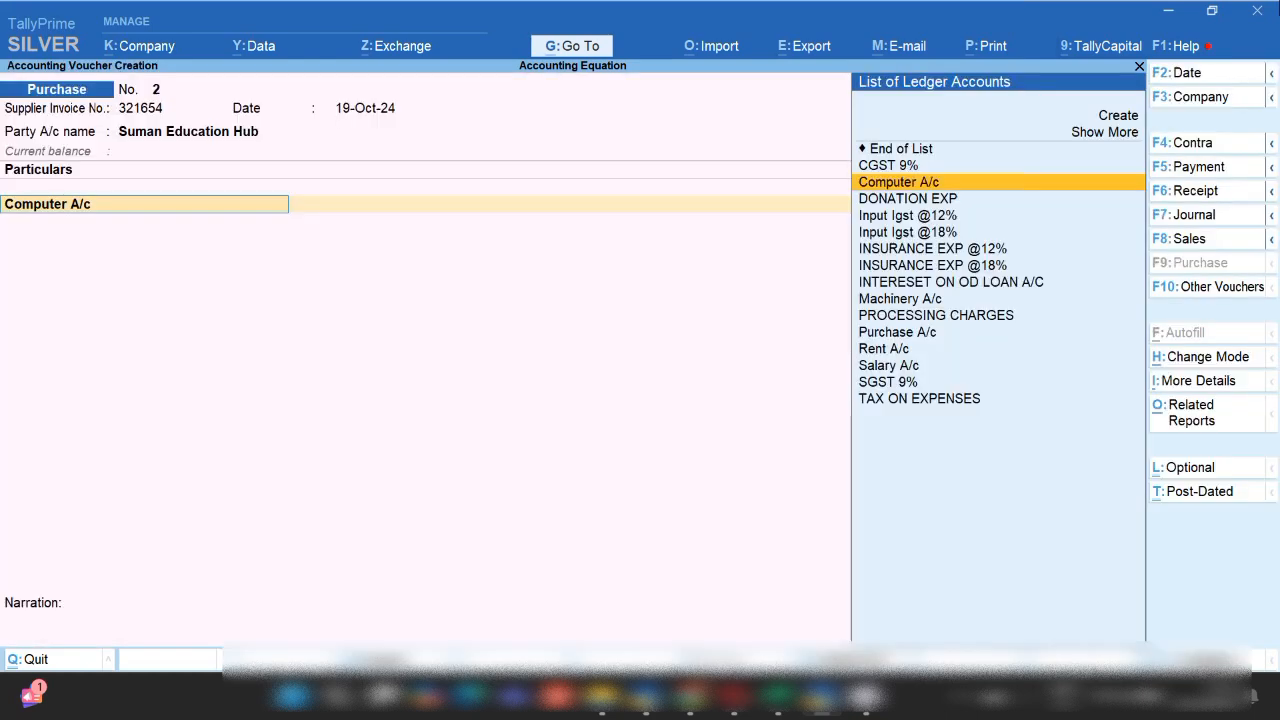
# - Open the Computer A/c ledger from the voucher and review its GST nature of transaction, nature of goods and tax rates
pyautogui.hotkey('ctrl', 'Return')
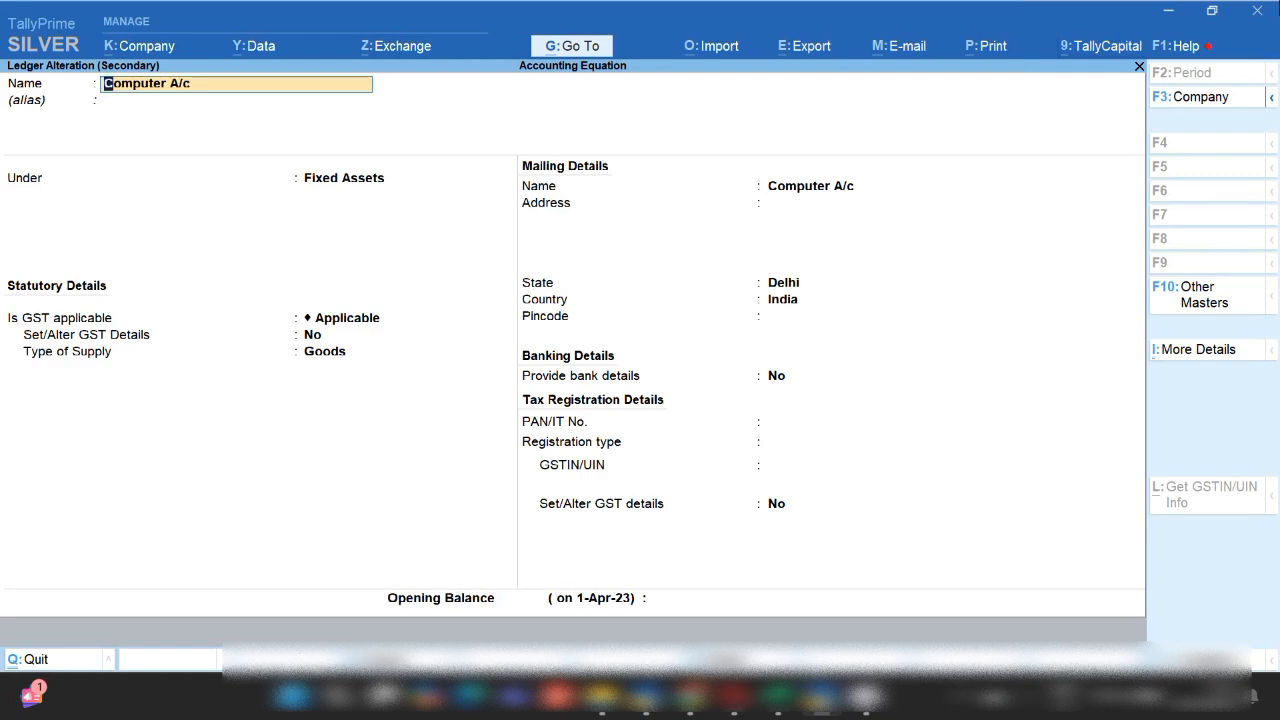
pyautogui.press('Return')
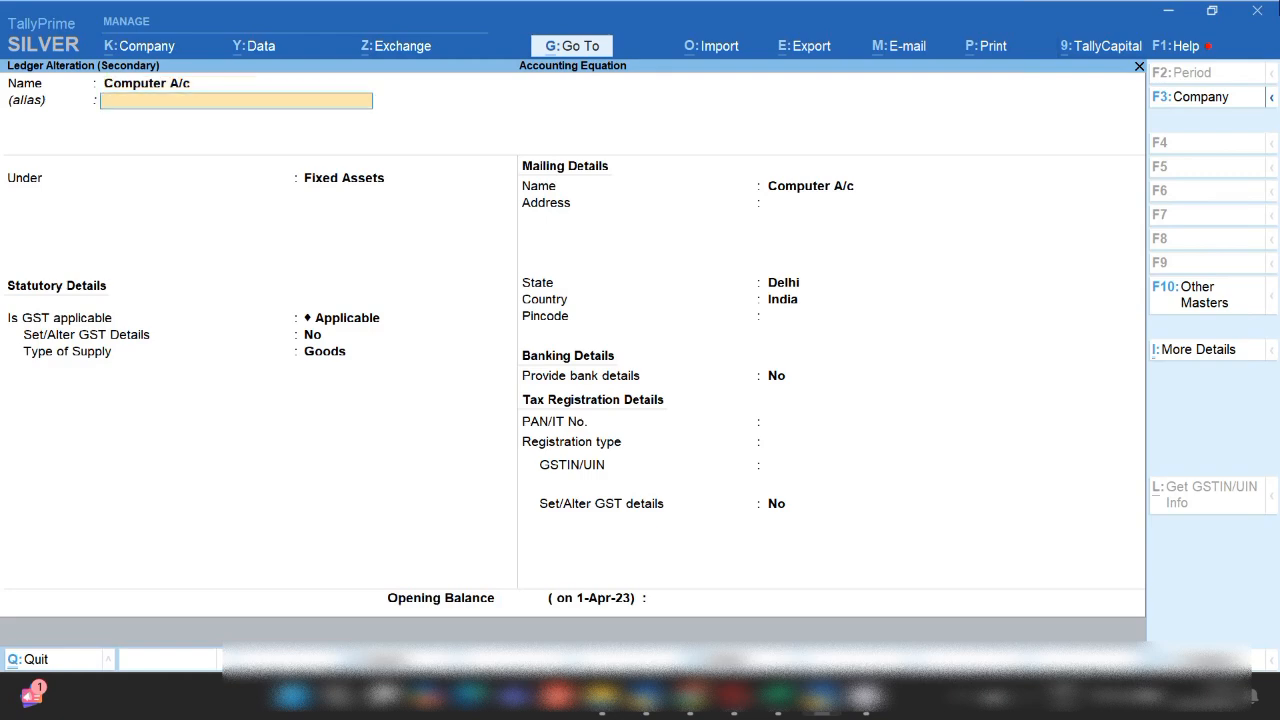
pyautogui.press('Return')
pyautogui.press('Return')
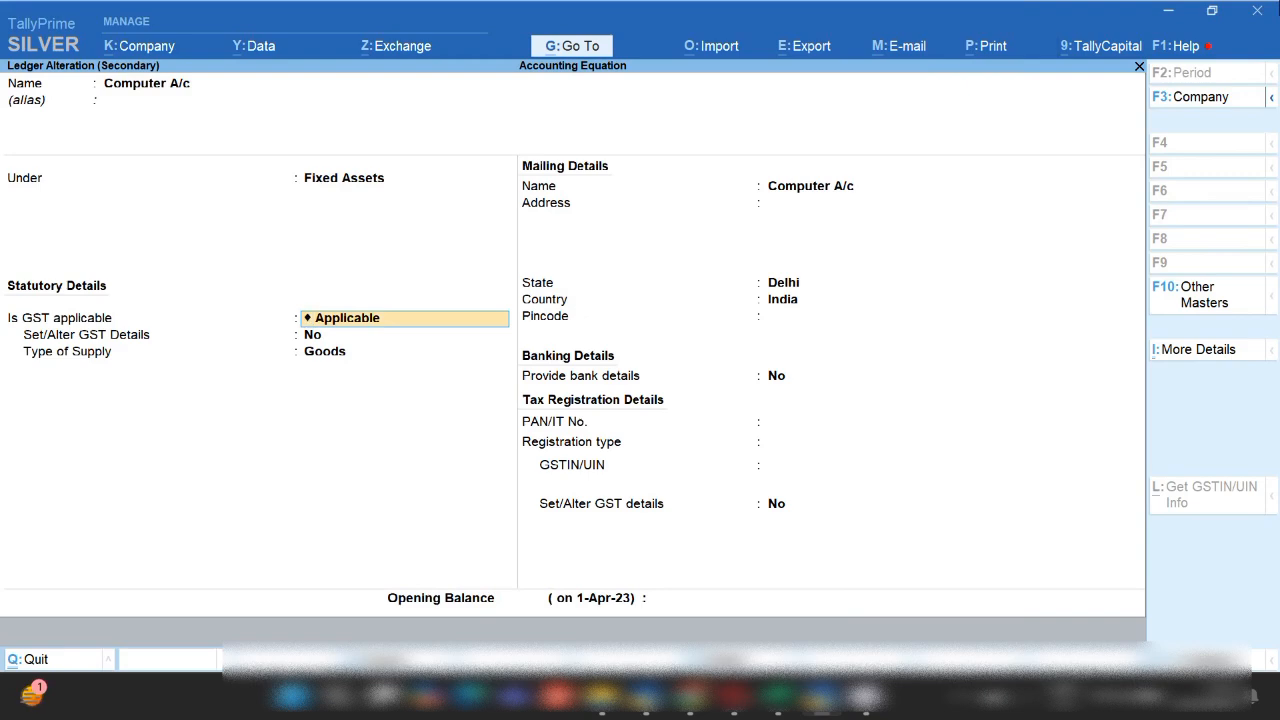
pyautogui.press('Return')
pyautogui.write('y')
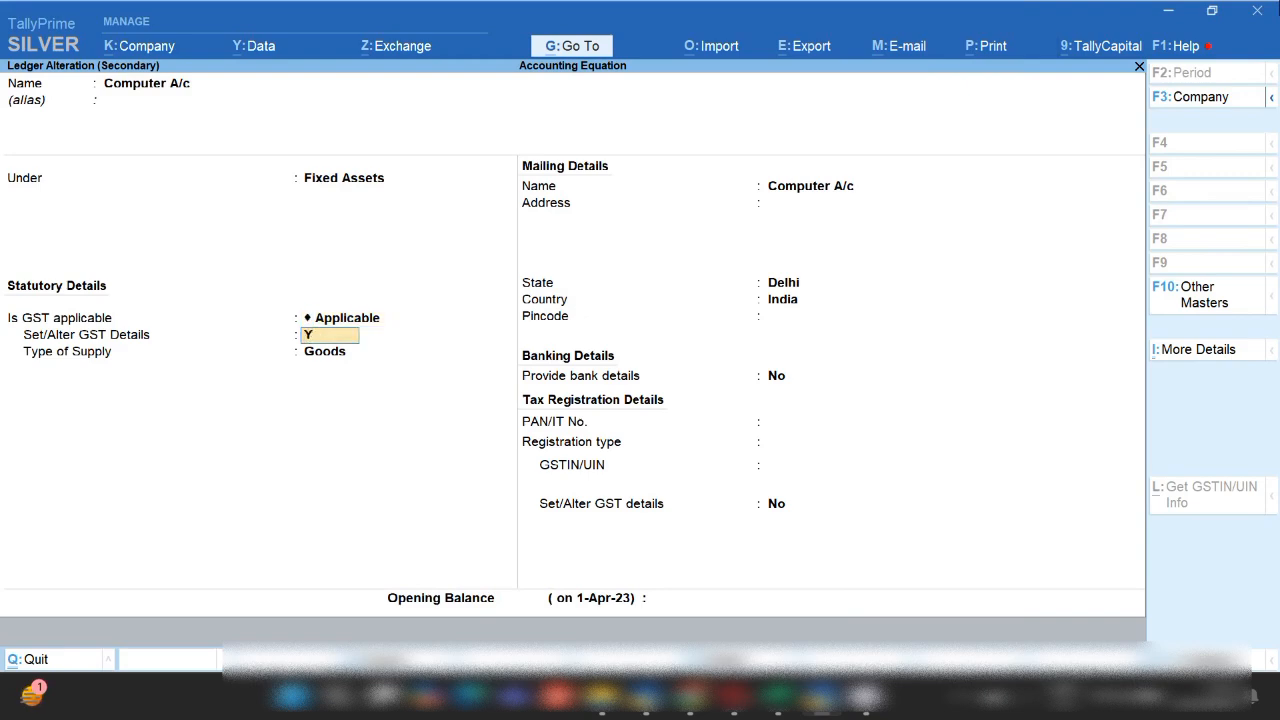
pyautogui.press('Return')
pyautogui.press('Return')
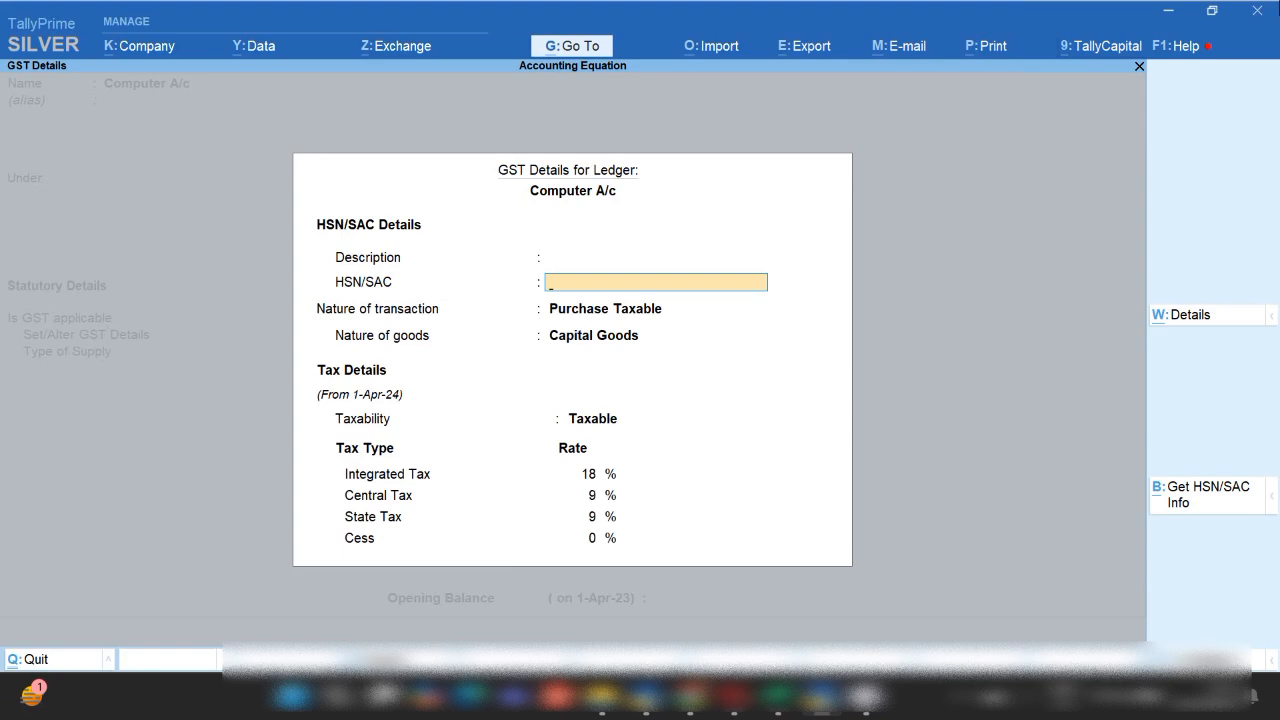
pyautogui.press('Return')
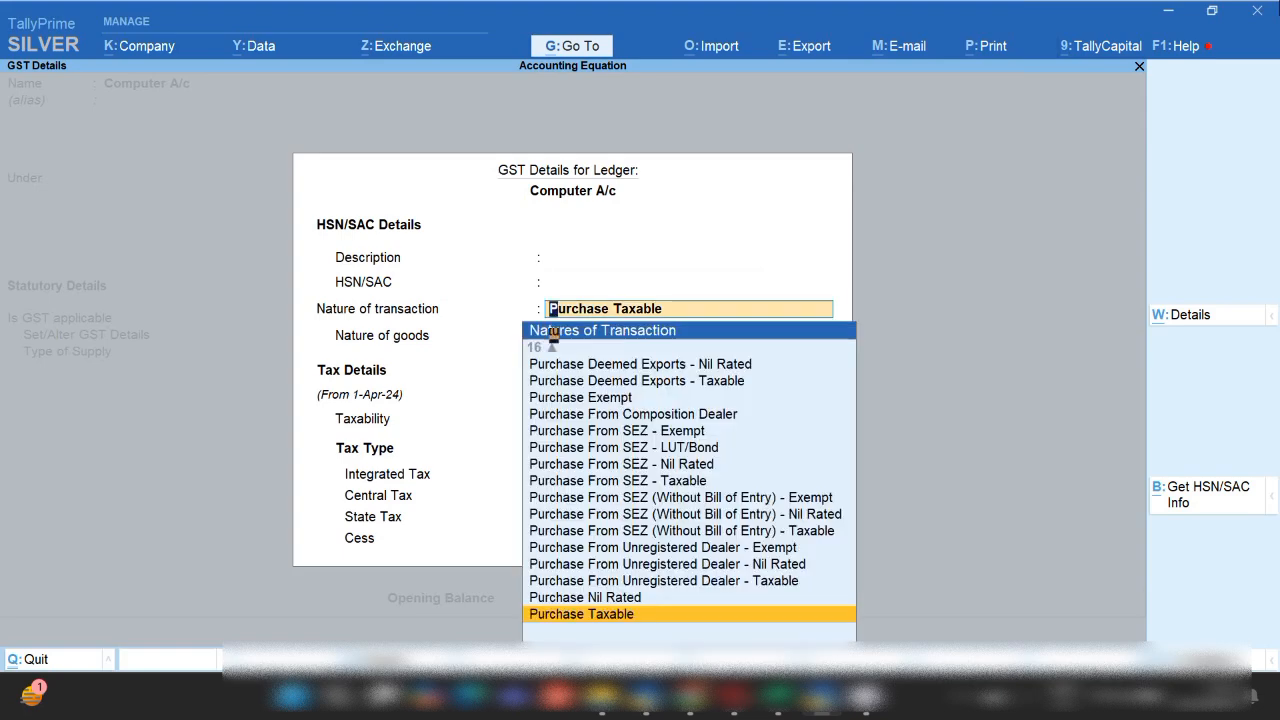
pyautogui.press('Return')
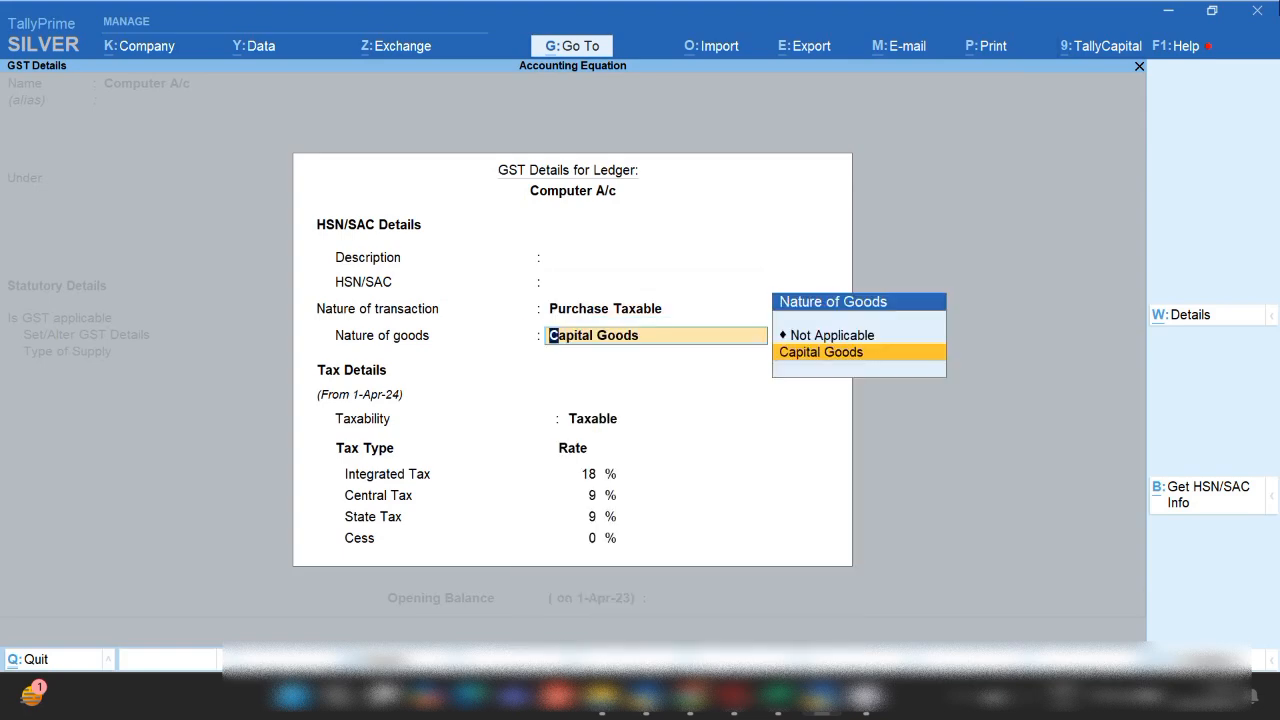
pyautogui.press('Return')
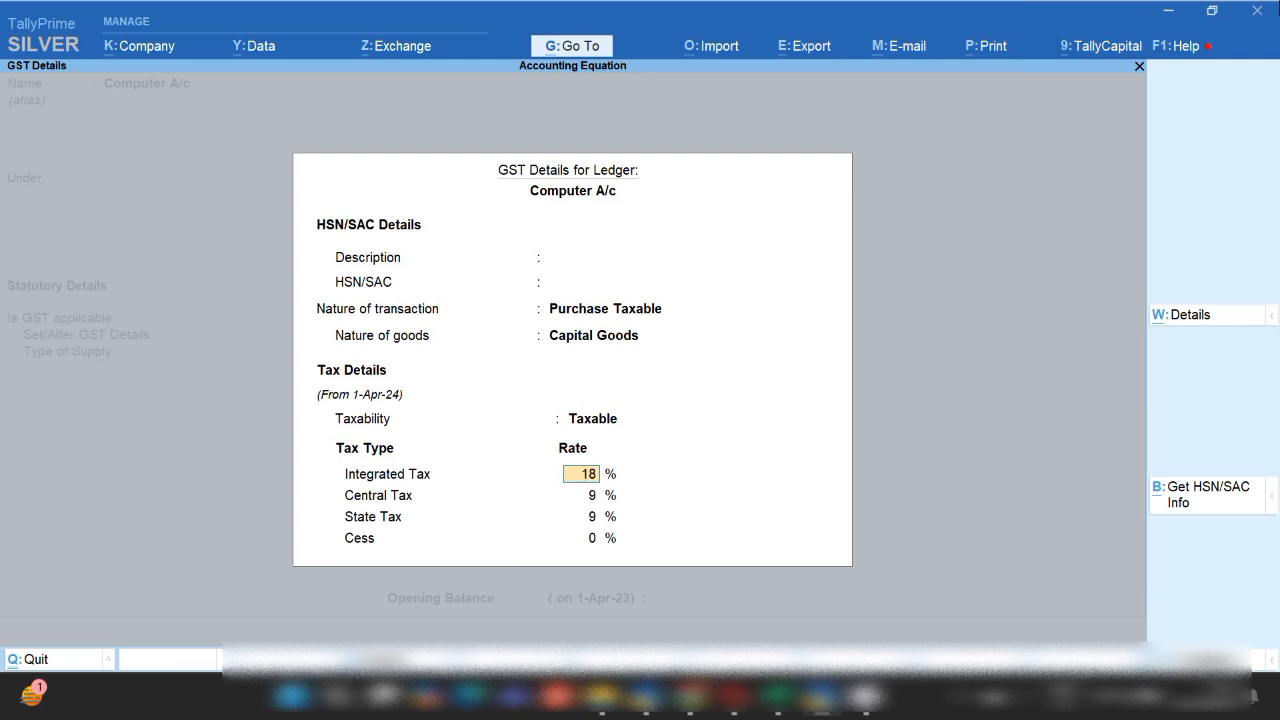
pyautogui.press('Escape')
pyautogui.press('Escape')
pyautogui.hotkey('ctrl', 'a')
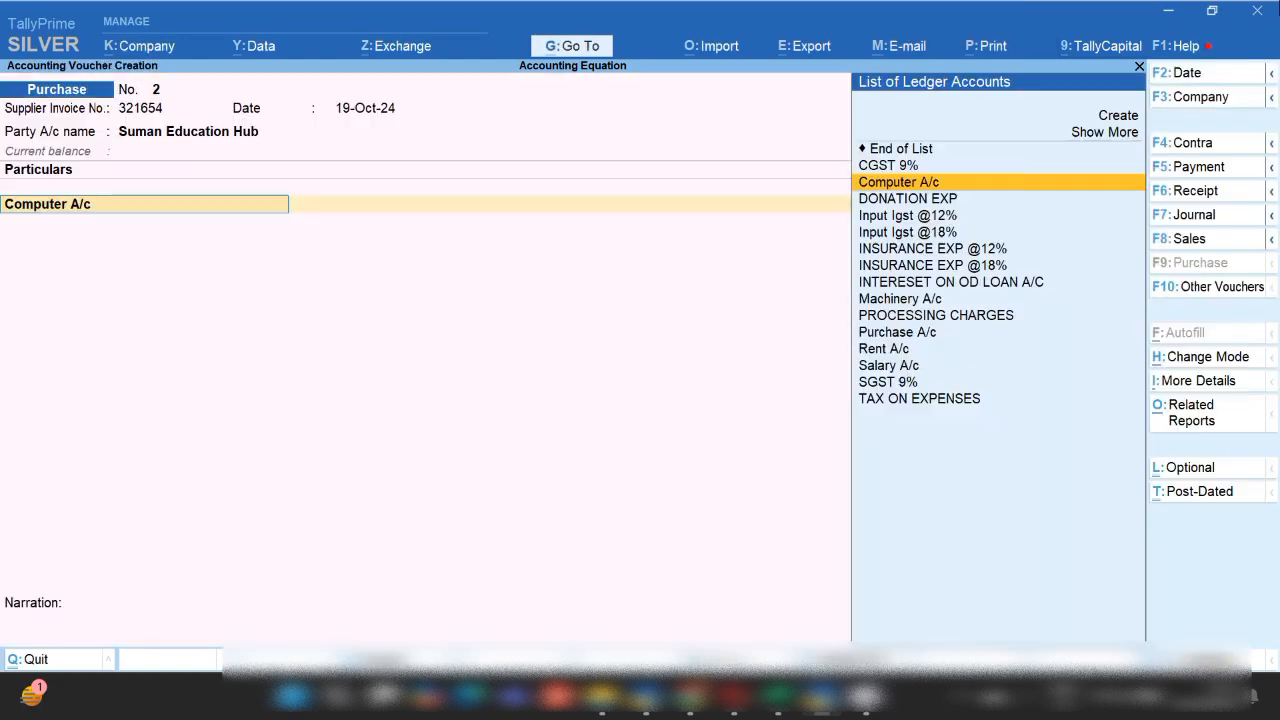
# - Enter an amount of 50,000 for the Computer A/c line
pyautogui.press('Return')
pyautogui.press('Return')
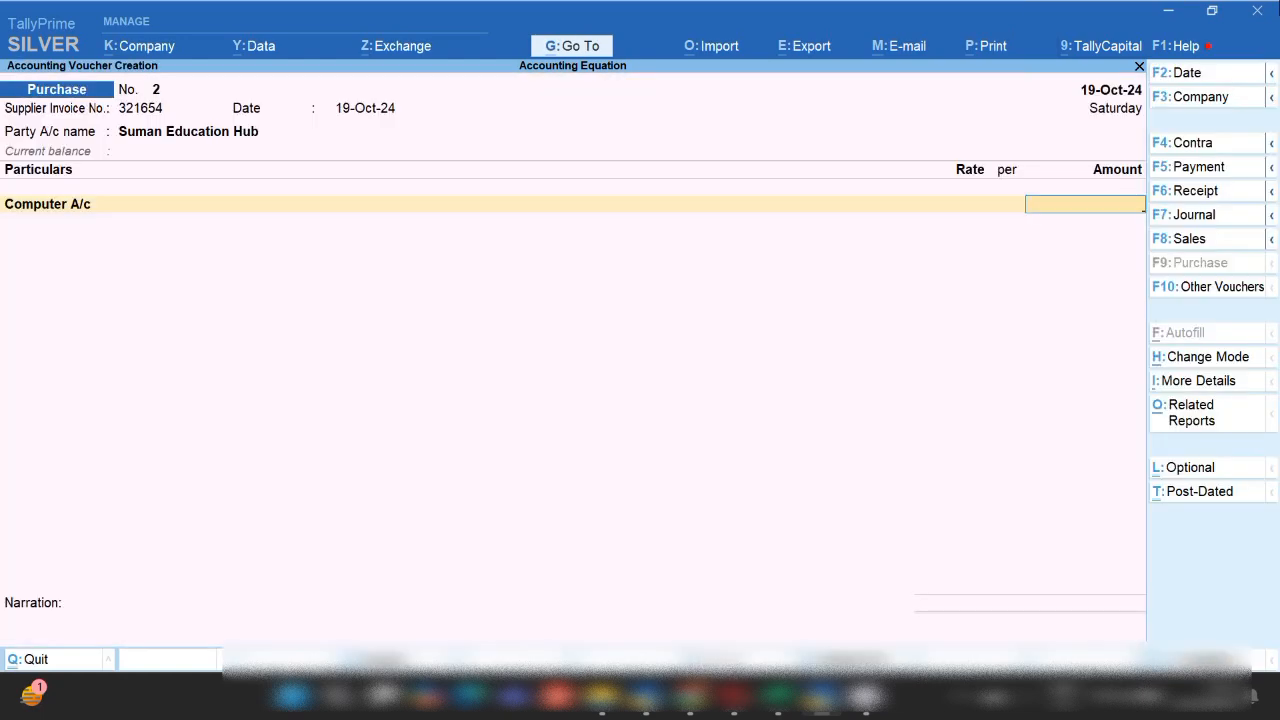
pyautogui.write('50,000')
pyautogui.press('Return')
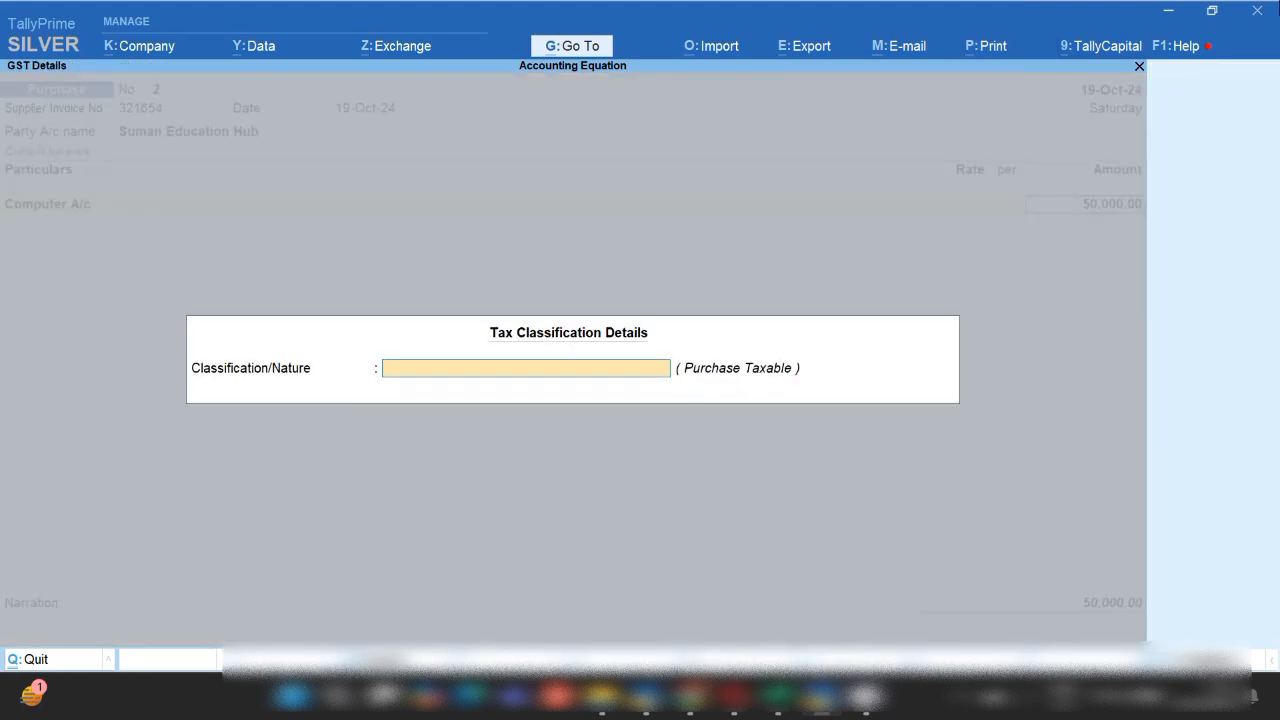
# - Classify the Computer A/c line as Purchase Taxable in its tax classification details
pyautogui.write('PUR')
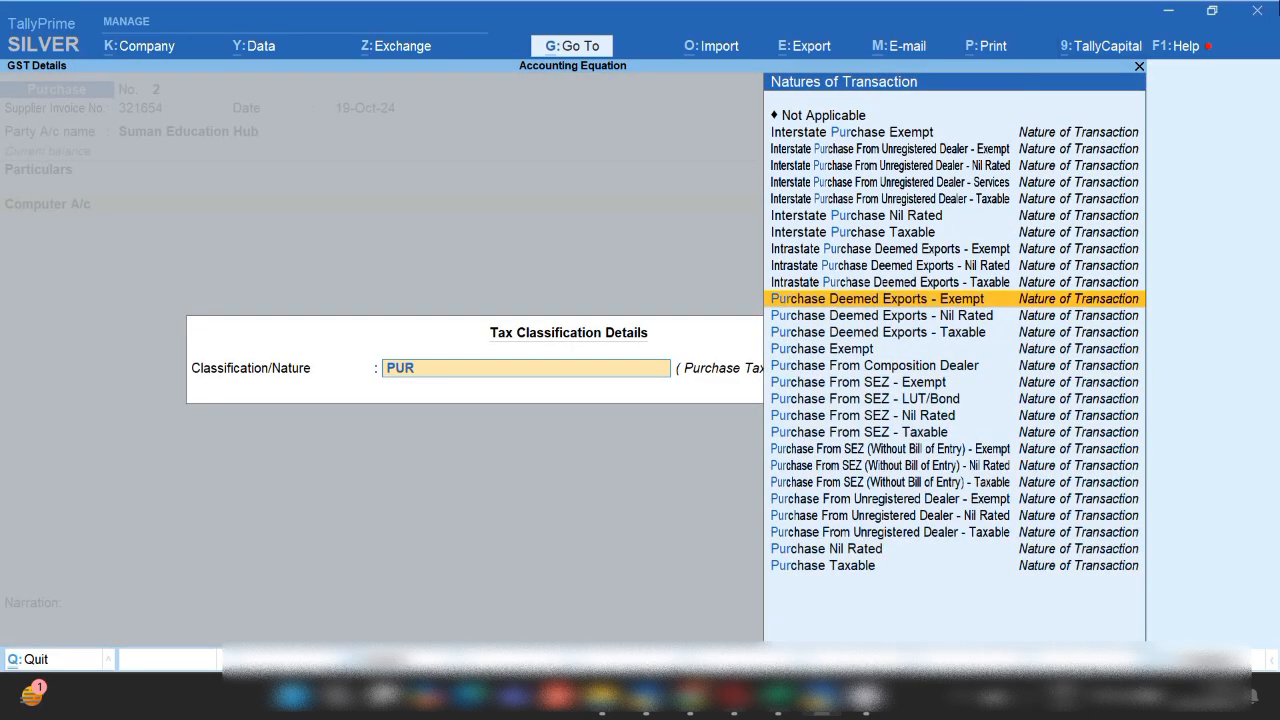
pyautogui.press('Down')
pyautogui.press('Down')
pyautogui.press('Down')
pyautogui.press('Down')
pyautogui.press('Down')
pyautogui.press('Down')
pyautogui.press('Down')
pyautogui.press('Down')
pyautogui.press('Down')
pyautogui.press('Down')
pyautogui.press('Down')
pyautogui.press('Down')
pyautogui.press('Down')
pyautogui.press('Down')
pyautogui.press('Down')
pyautogui.press('Down')
pyautogui.press('Return')
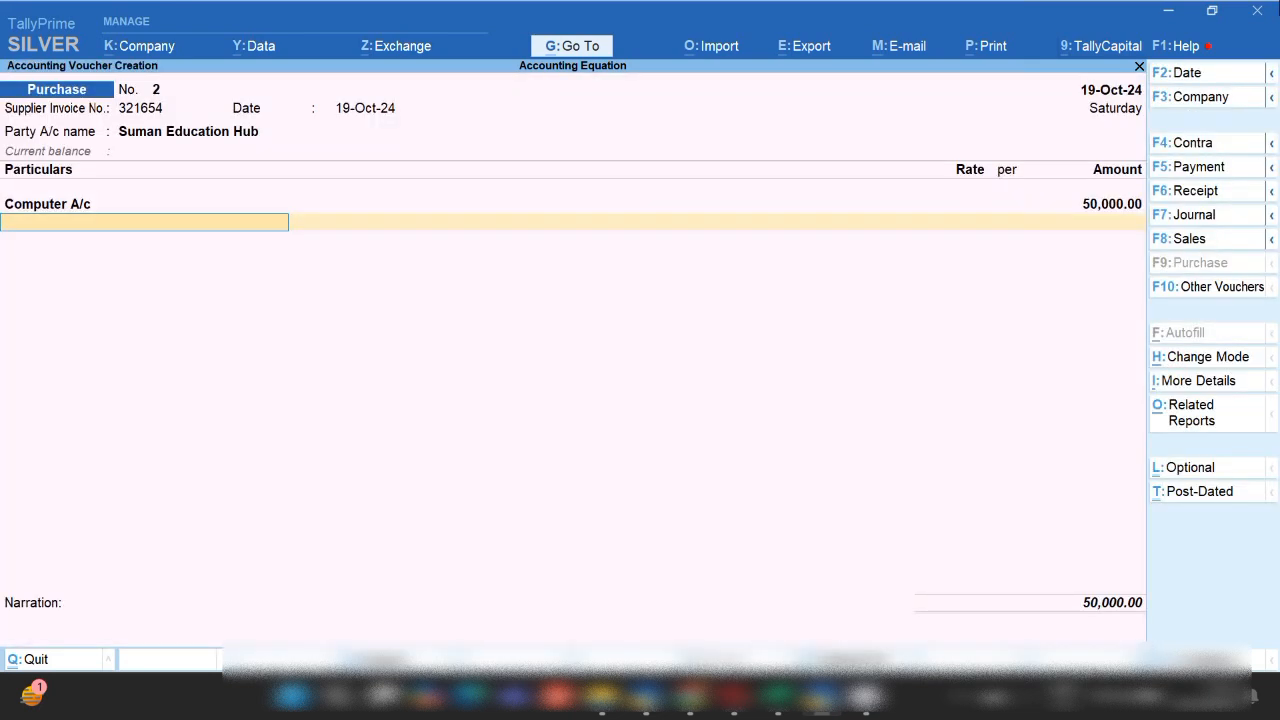
# - Choose Machinery A/c as the second ledger under the voucher's particulars
pyautogui.write('A')
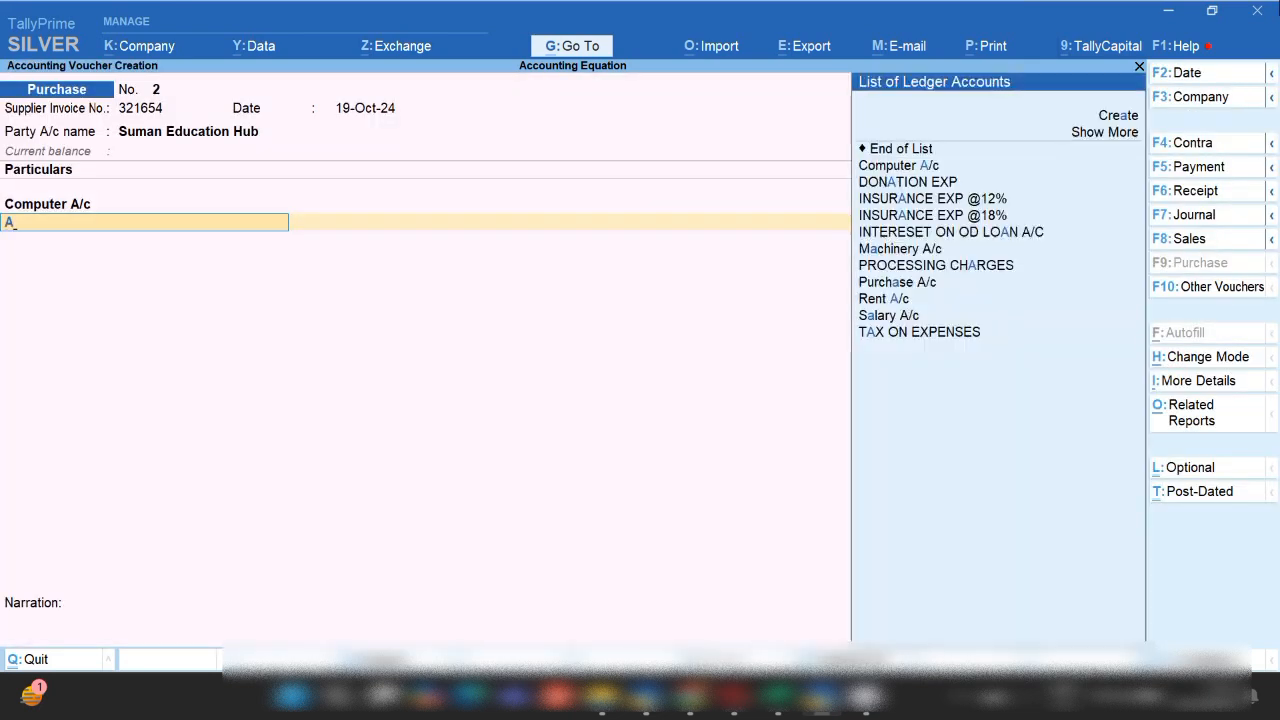
pyautogui.press('BackSpace')
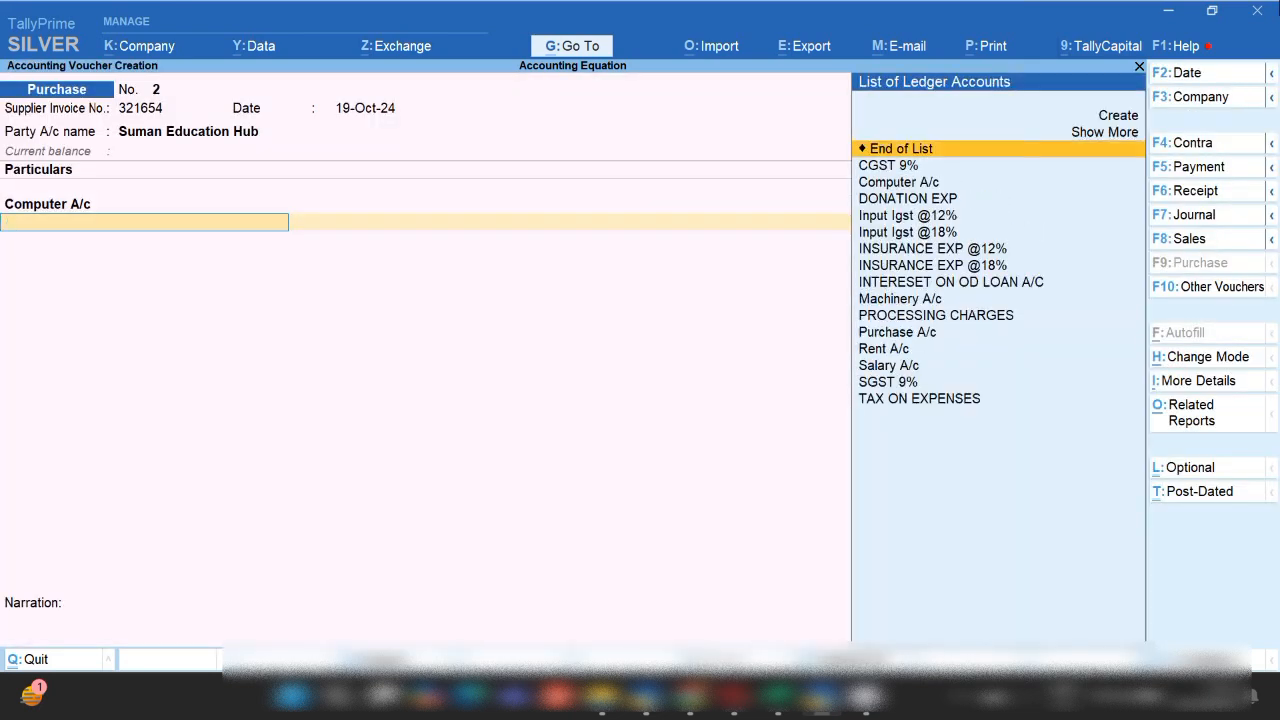
pyautogui.write('MACHI')
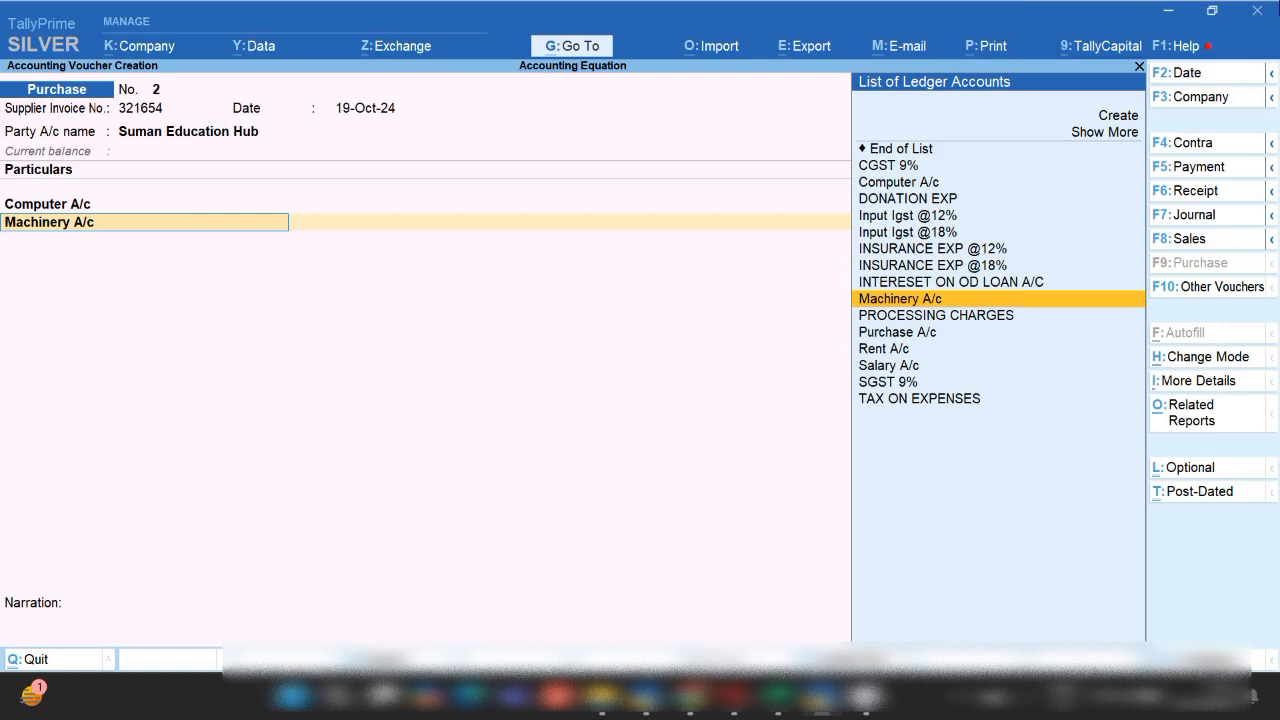
# - Open the Machinery A/c ledger from the voucher, review its GST details and nature of goods, and quit without saving
pyautogui.hotkey('ctrl', 'Return')
pyautogui.press('Return')
pyautogui.press('Return')
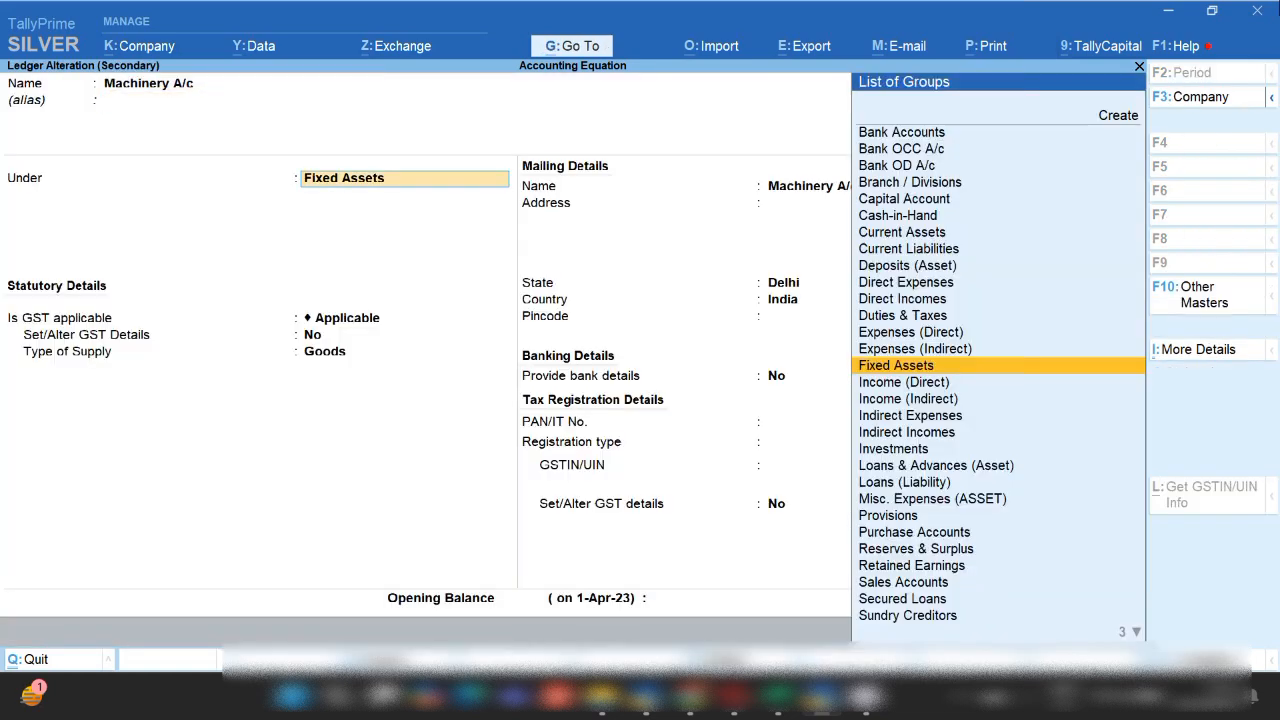
pyautogui.press('Return')
pyautogui.press('Return')
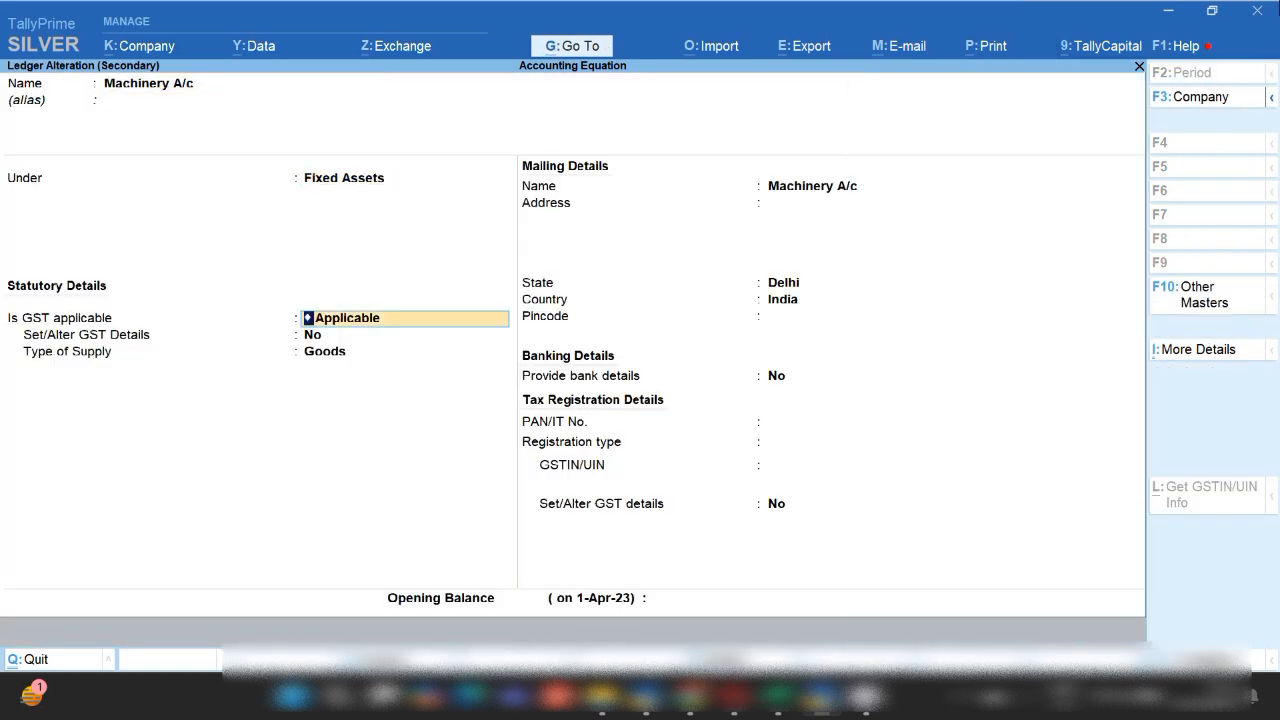
pyautogui.press('y')
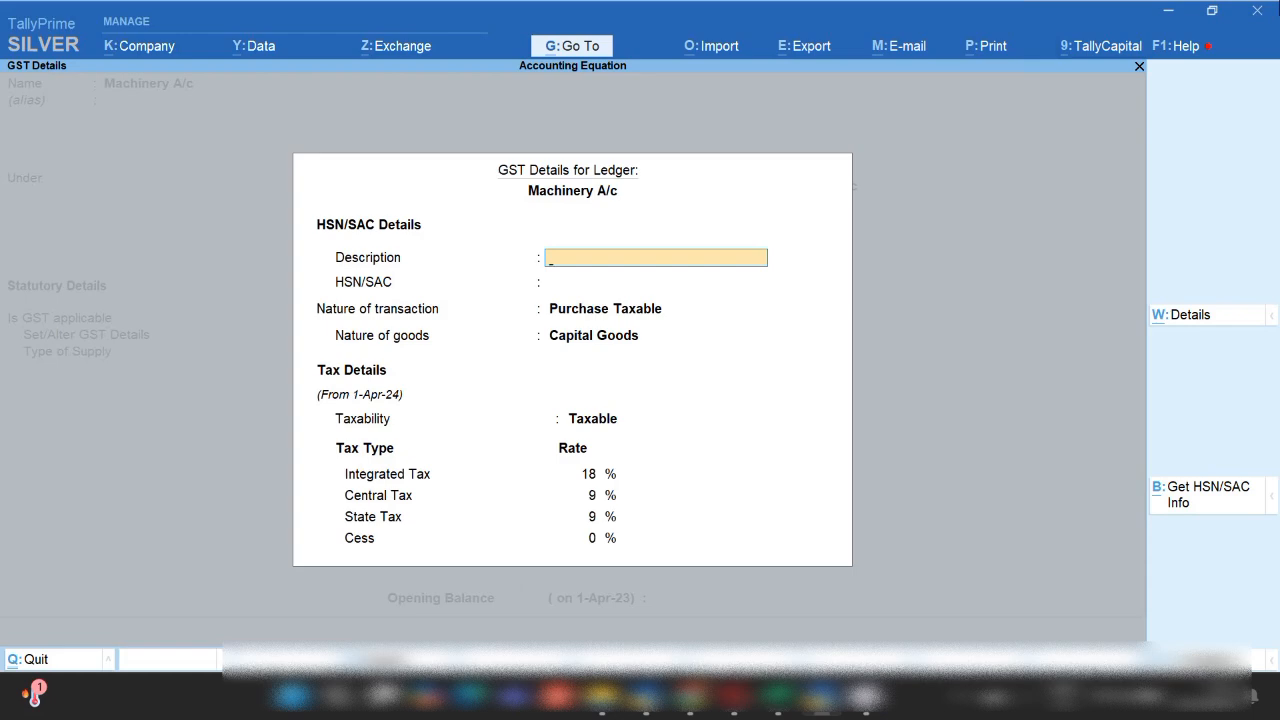
pyautogui.press('Return')
pyautogui.press('Return')
pyautogui.press('Return')
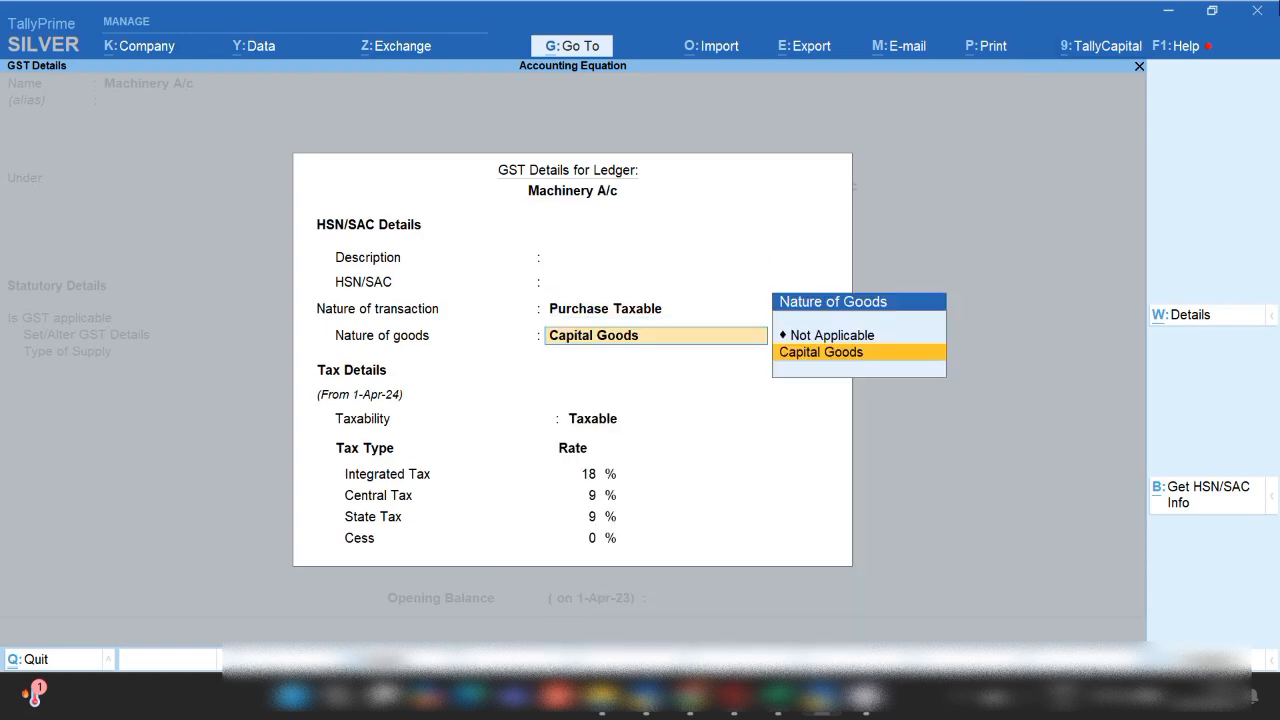
pyautogui.press('Escape')
pyautogui.press('Escape')
pyautogui.press('Escape')
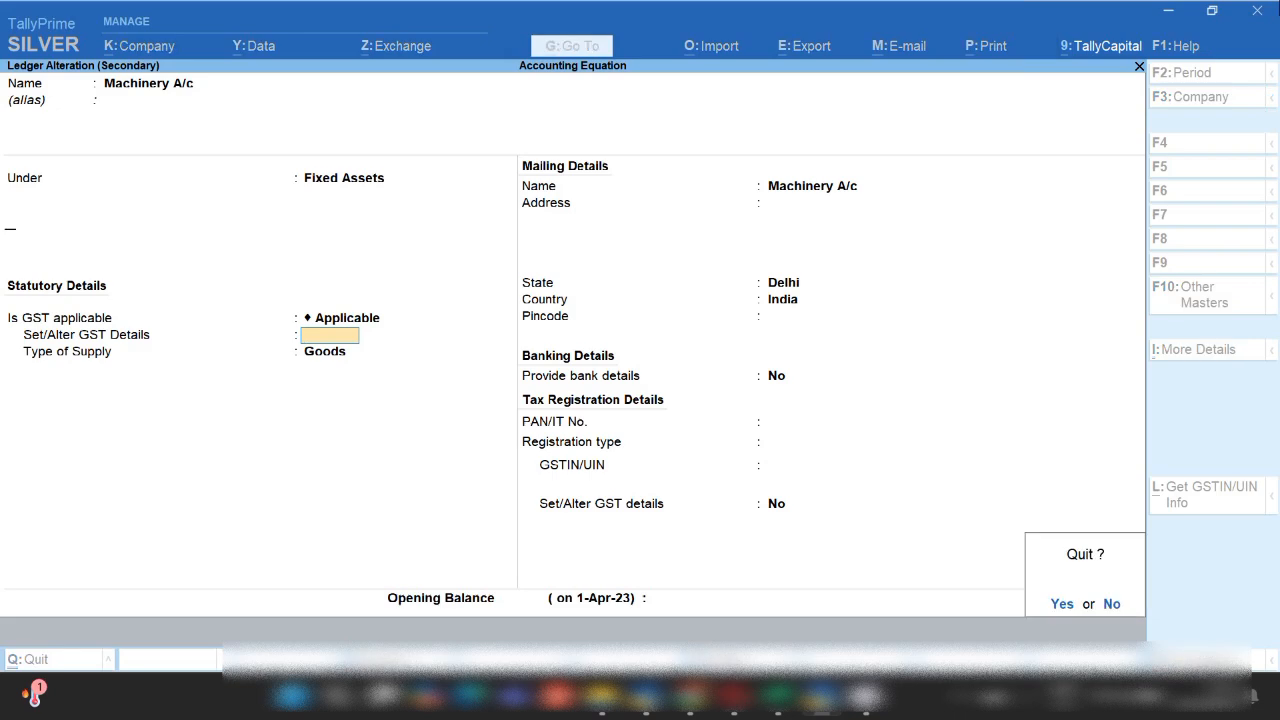
pyautogui.press('y')
# - Enter an amount of 2,00,000 for the Machinery A/c line
pyautogui.press('Return')
pyautogui.press('Return')
pyautogui.press('Return')
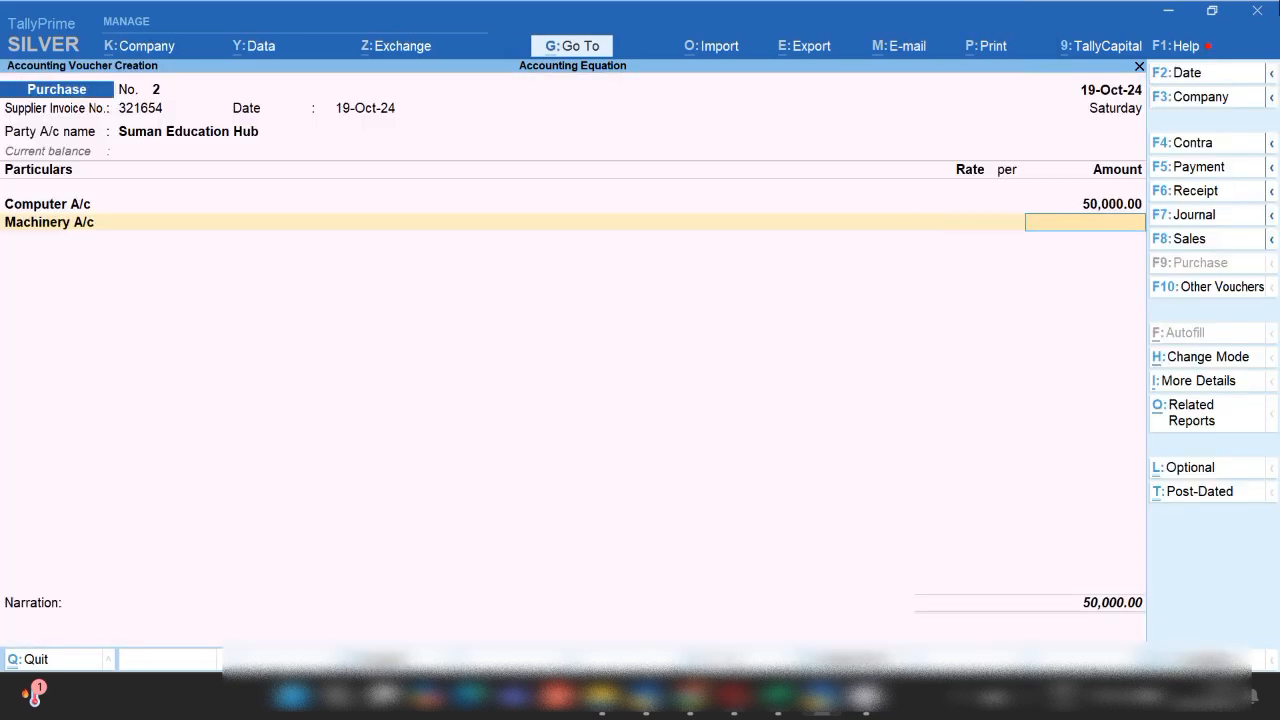
pyautogui.write('2,00,0')
pyautogui.write('00000')
pyautogui.press('Return')
# - Classify the Machinery A/c line as Purchase Taxable in its tax classification details
pyautogui.write('PUR')
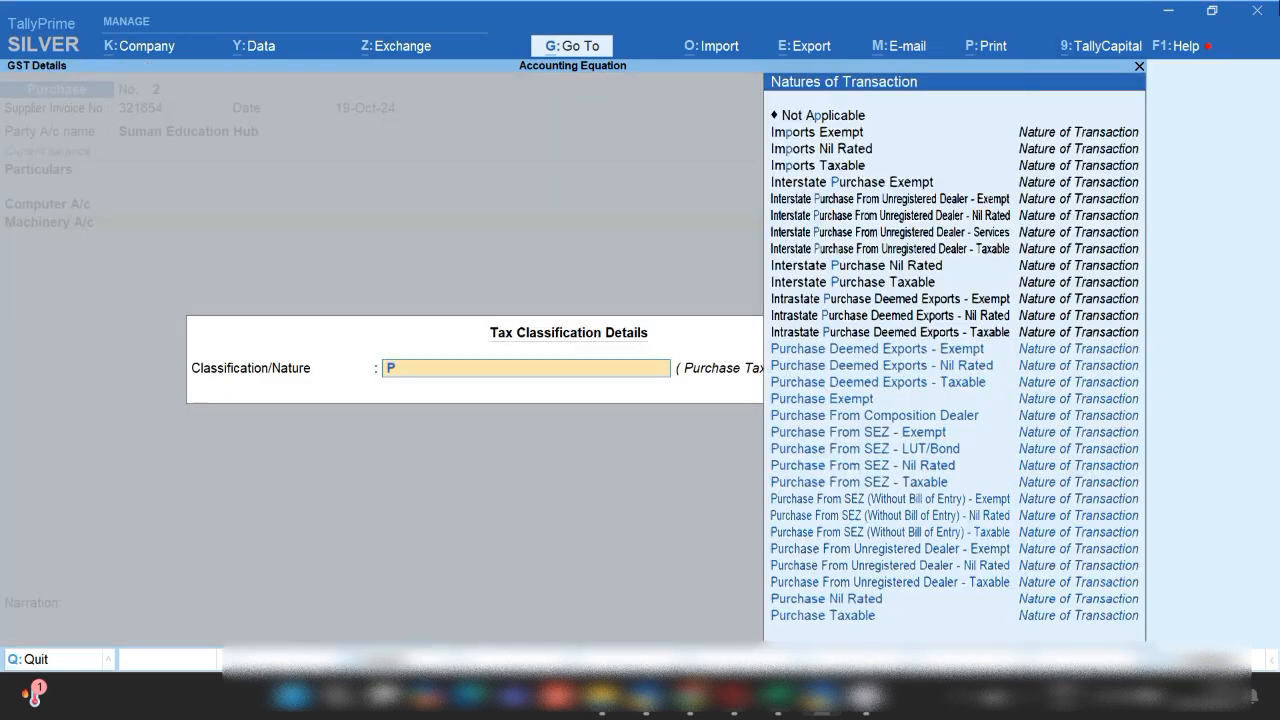
pyautogui.press('Down')
pyautogui.press('Down')
pyautogui.press('Down')
pyautogui.press('Down')
pyautogui.press('Down')
pyautogui.press('Down')
pyautogui.press('Down')
pyautogui.press('Down')
pyautogui.press('Down')
pyautogui.press('Down')
pyautogui.press('Down')
pyautogui.press('Down')
pyautogui.press('Down')
pyautogui.press('Down')
pyautogui.press('Down')
pyautogui.press('Down')
pyautogui.press('Down')
pyautogui.press('Down')
pyautogui.press('Down')
pyautogui.press('Down')
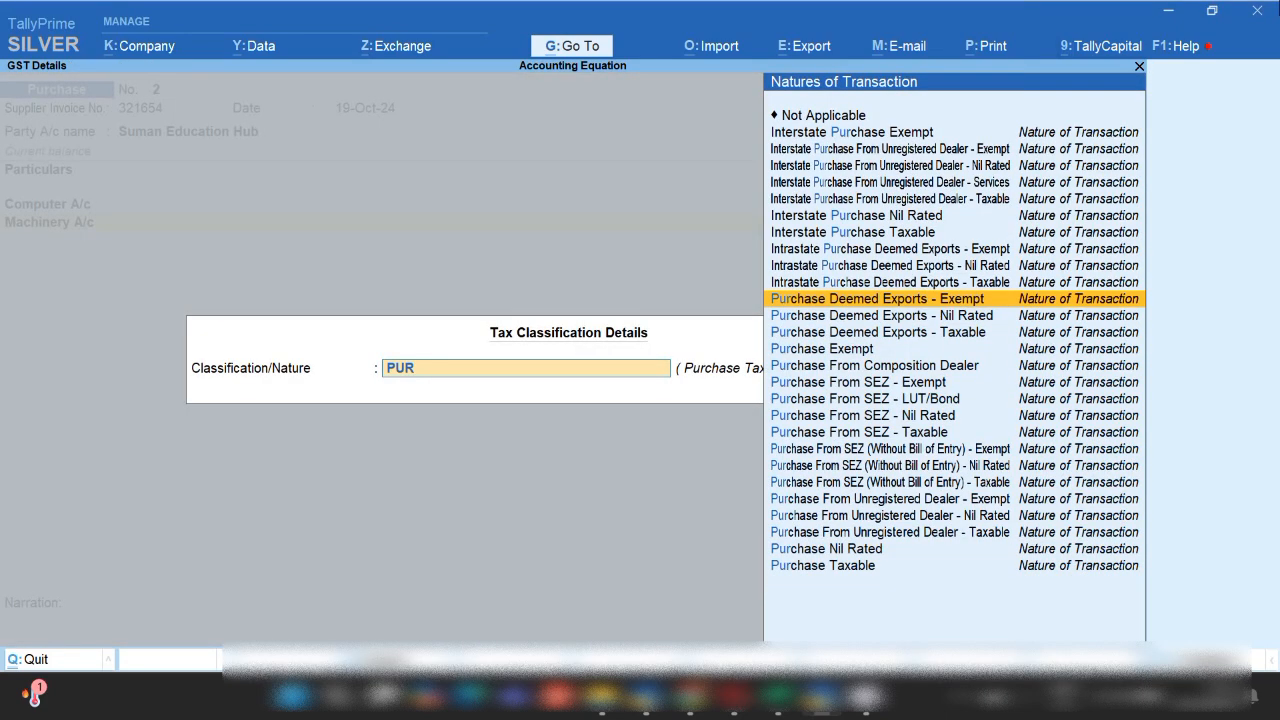
pyautogui.press('Return')
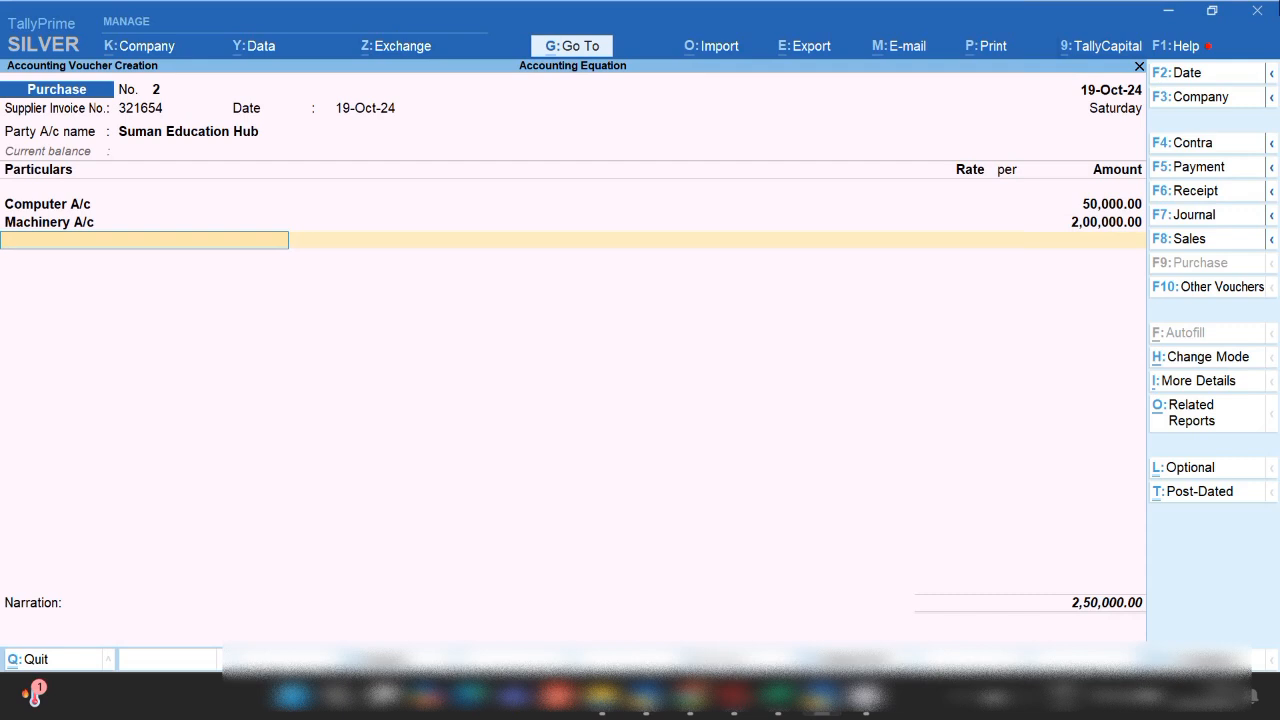
# - Save the purchase voucher and start a journal voucher dated 19-Oct-24
pyautogui.hotkey('ctrl', 'a')
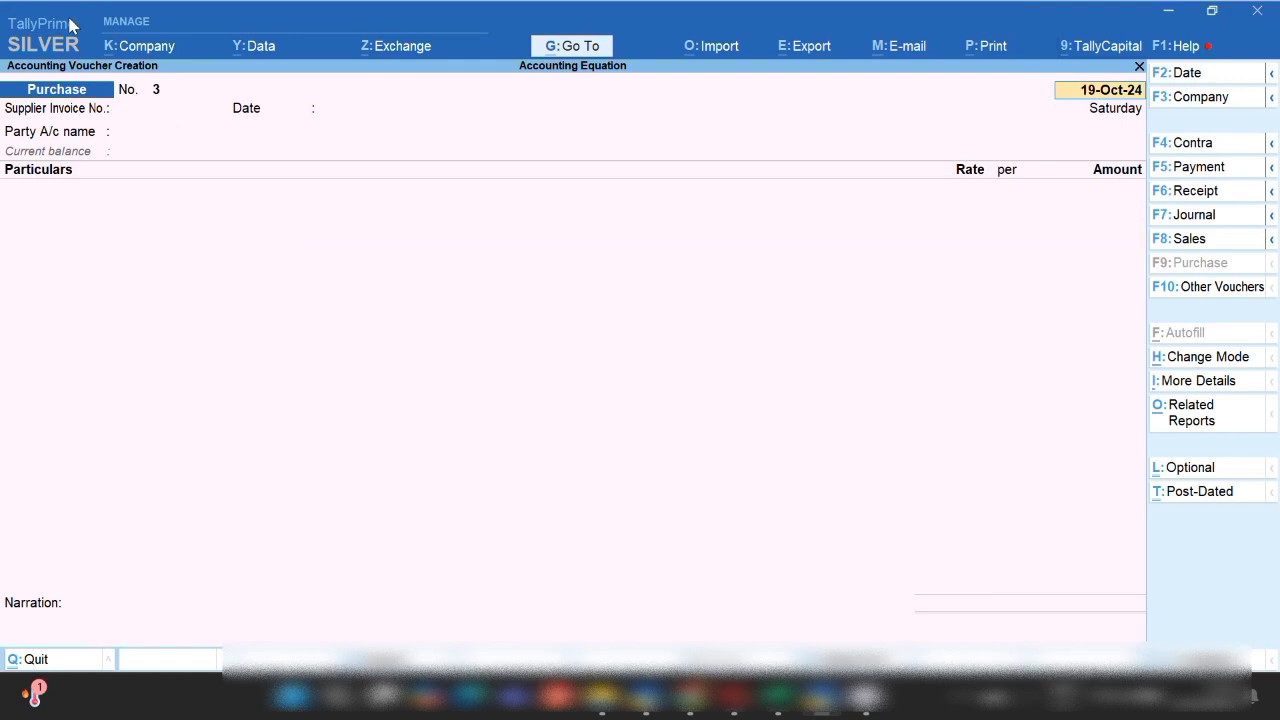
pyautogui.press('F2')
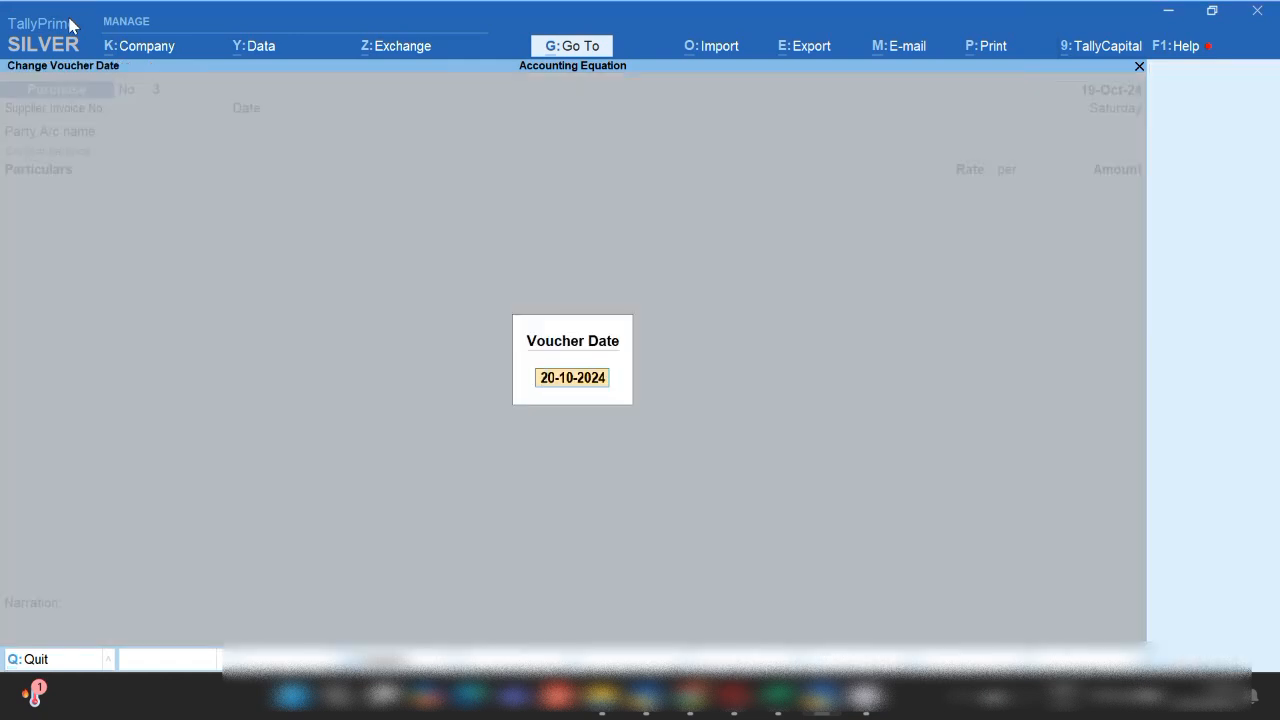
pyautogui.write('19.10.24')
pyautogui.press('Return')
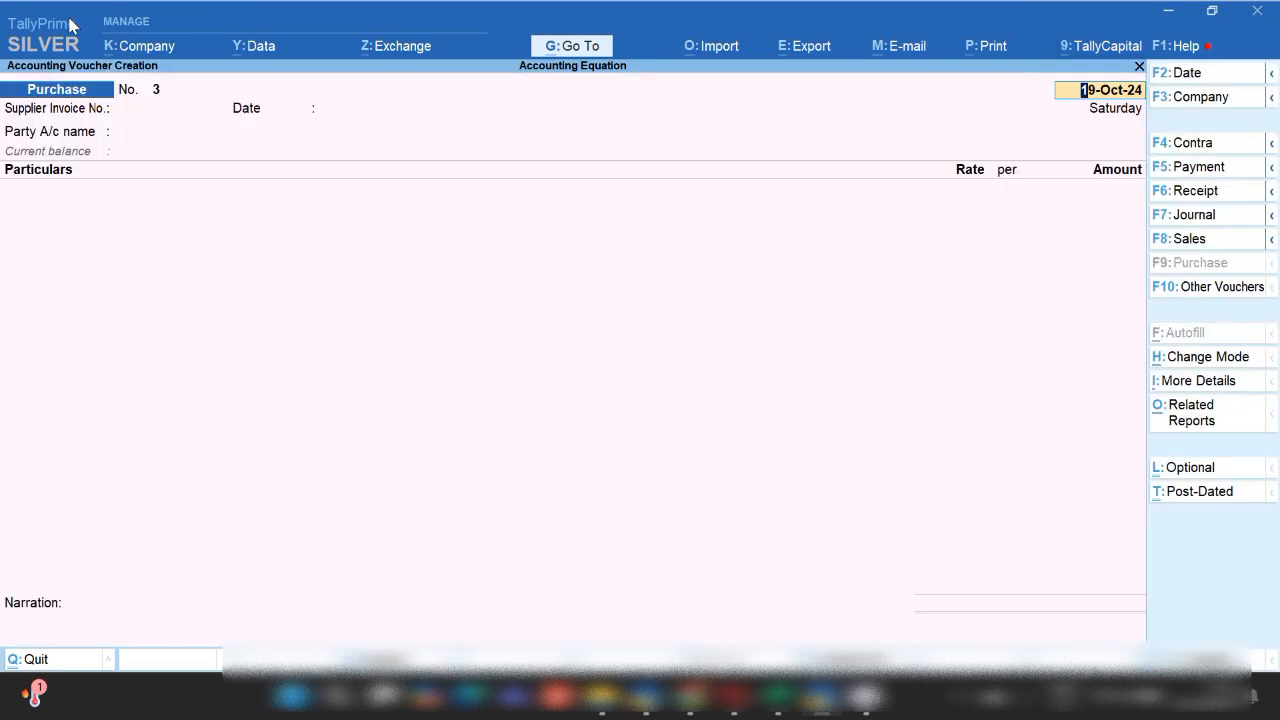
pyautogui.click(1201, 224)
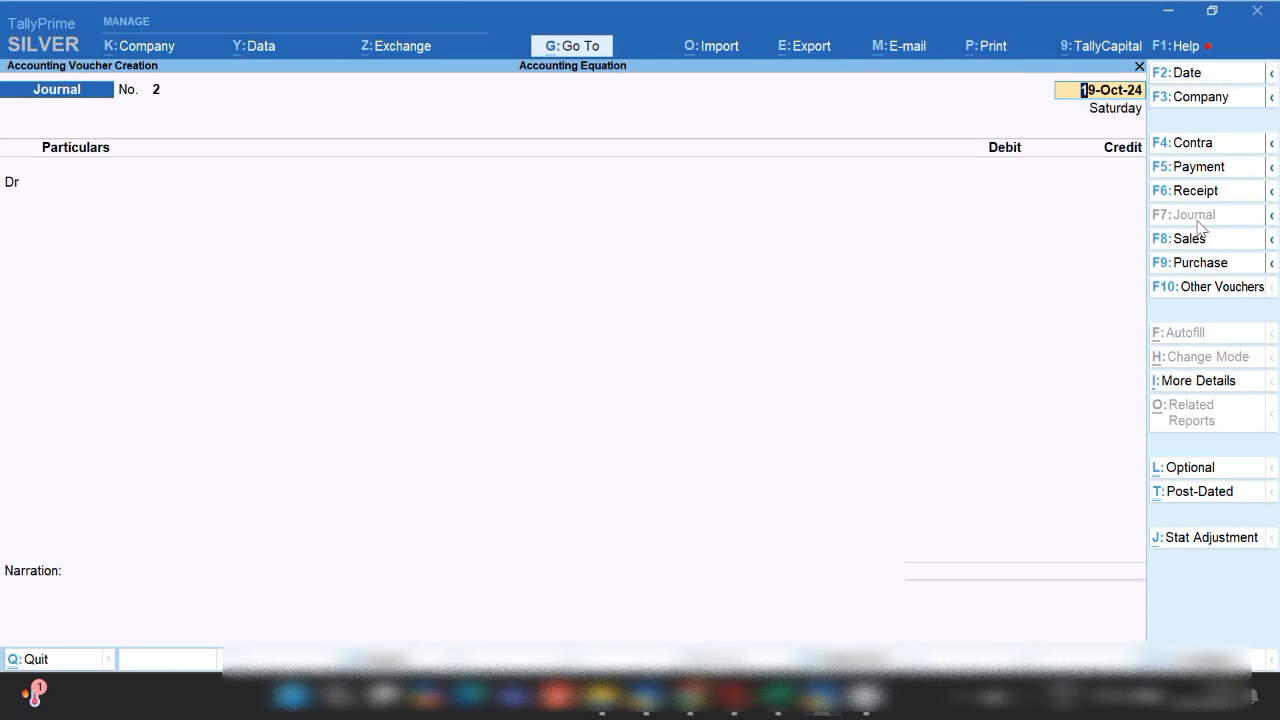
# - Start creating a new ledger from the journal's debit line and name it Deprecialtion Exp
pyautogui.press('Return')
pyautogui.press('alt')
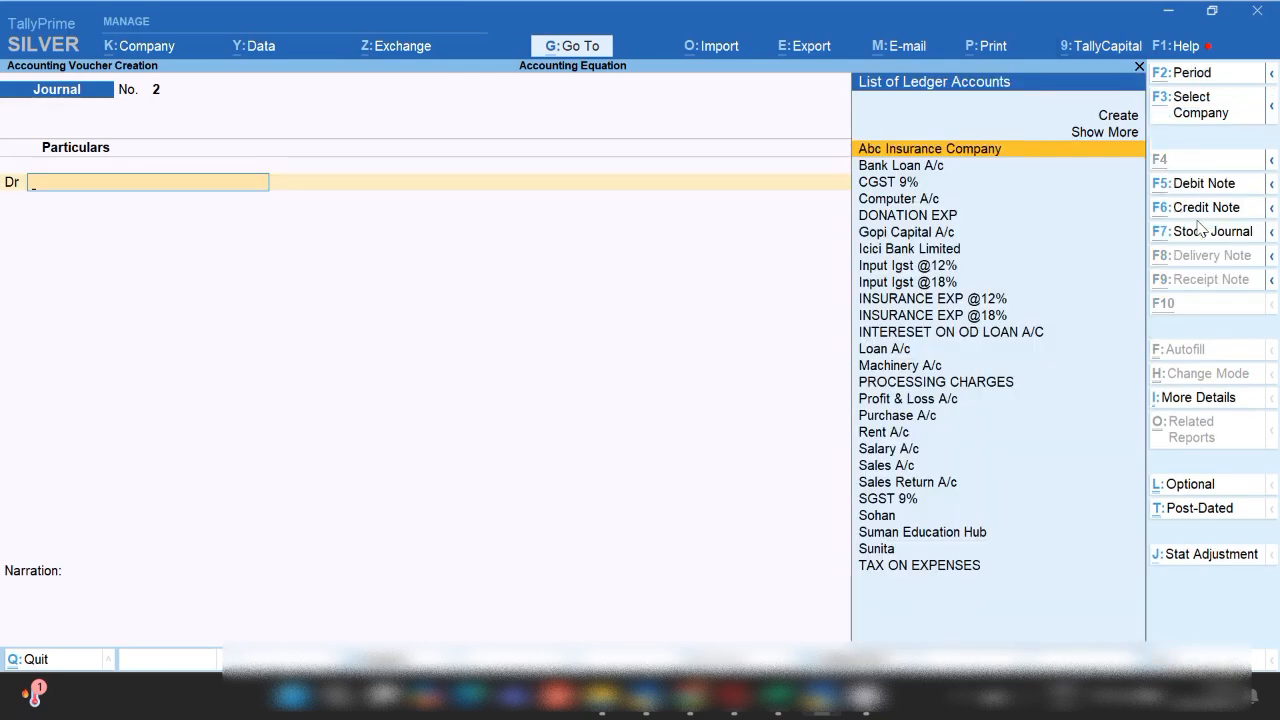
pyautogui.write('D')
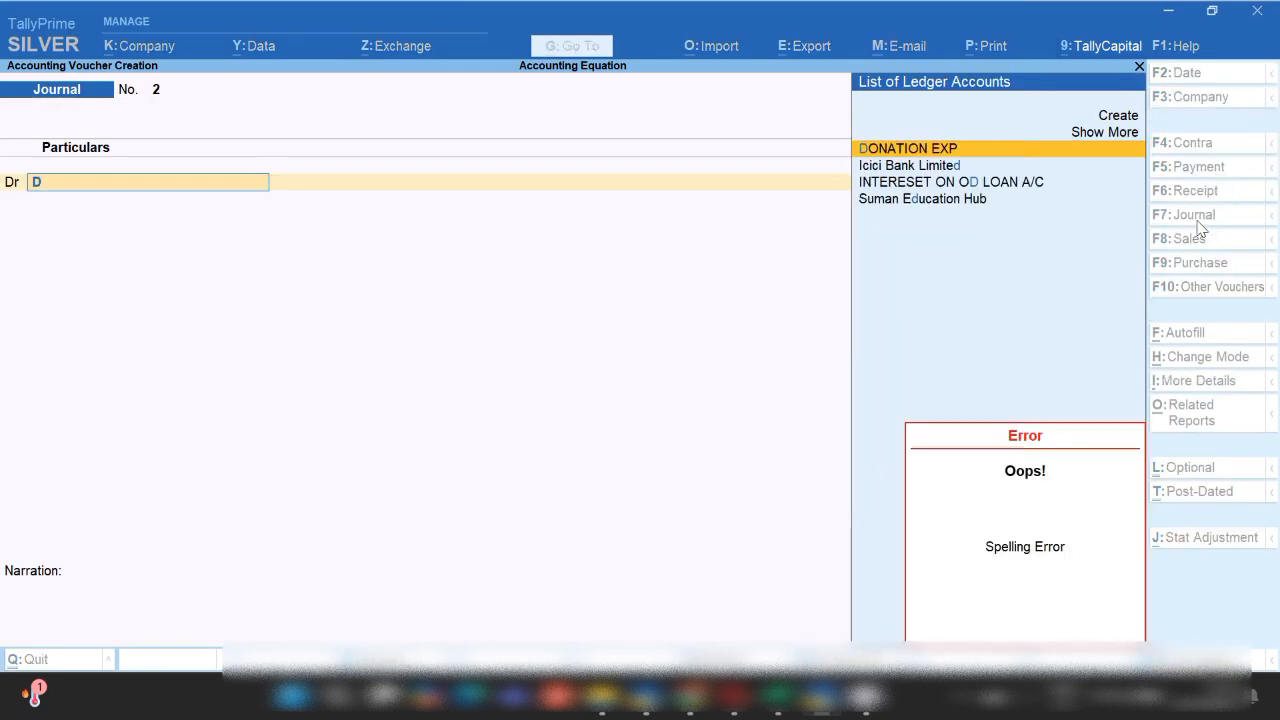
pyautogui.hotkey('alt', 'c')
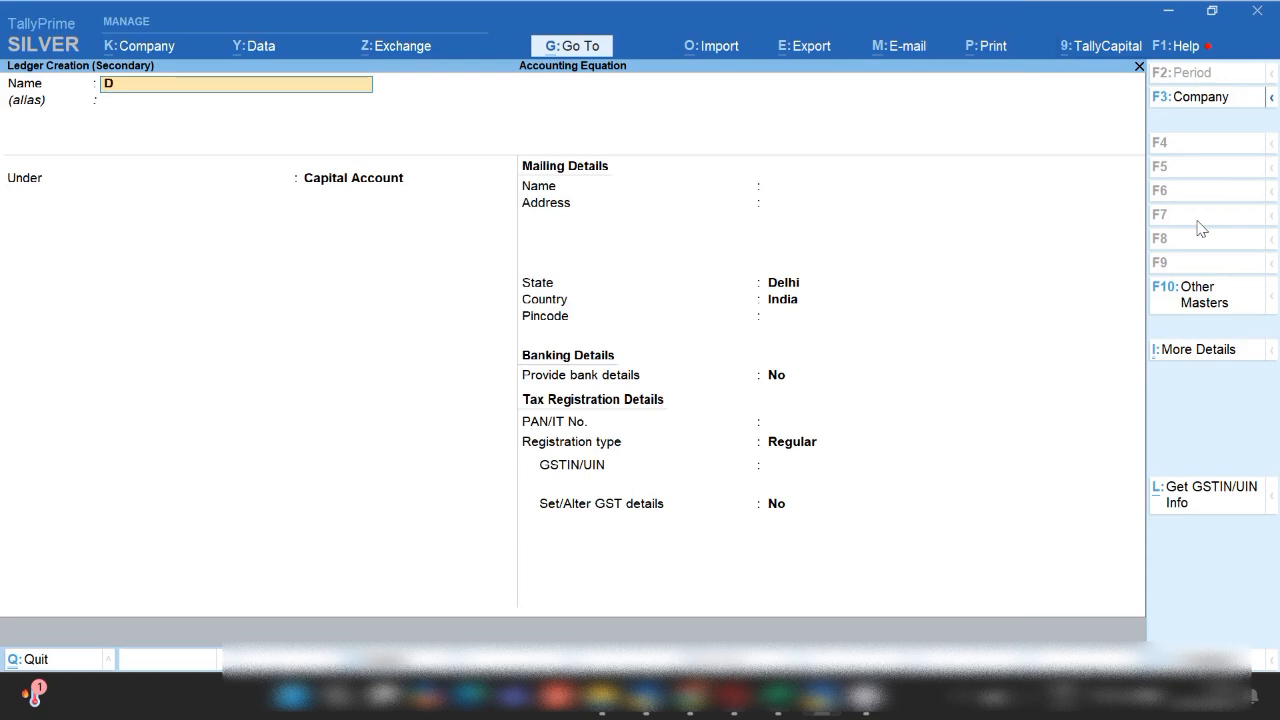
pyautogui.write('EPRE')
pyautogui.press('capslock')
pyautogui.press('BackSpace')
pyautogui.press('BackSpace')
pyautogui.press('BackSpace')
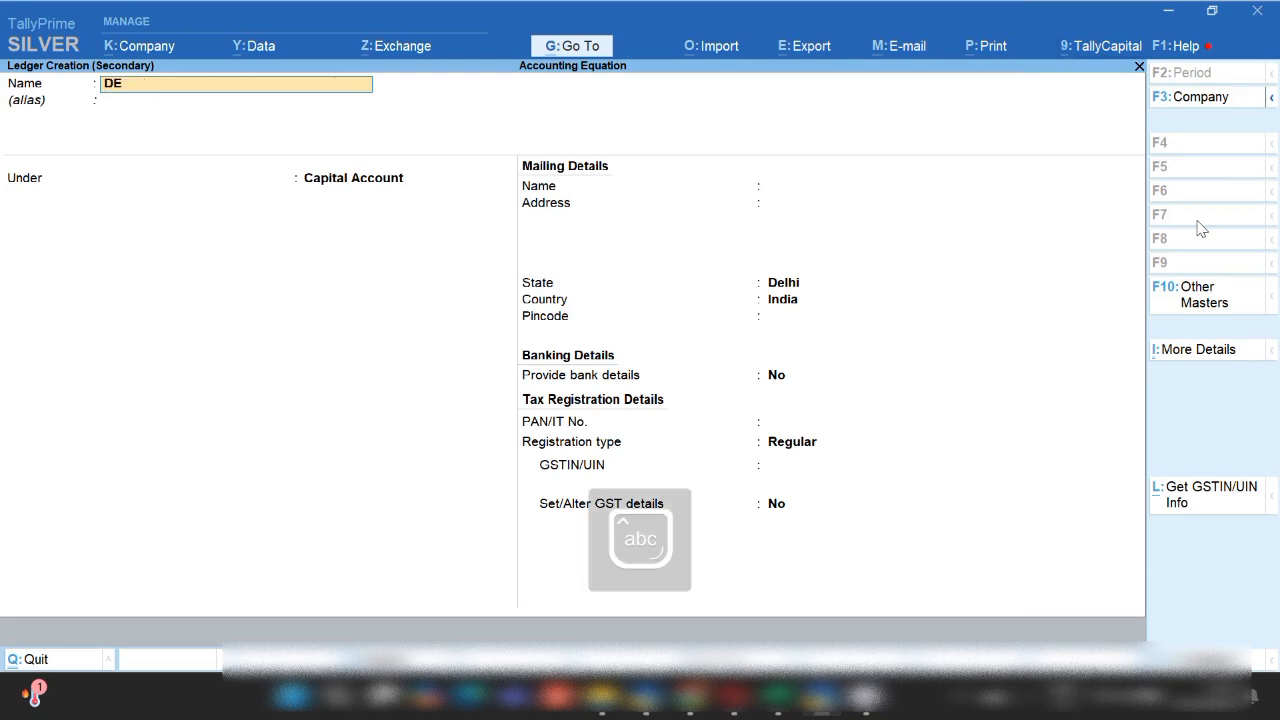
pyautogui.write('epreciaition')
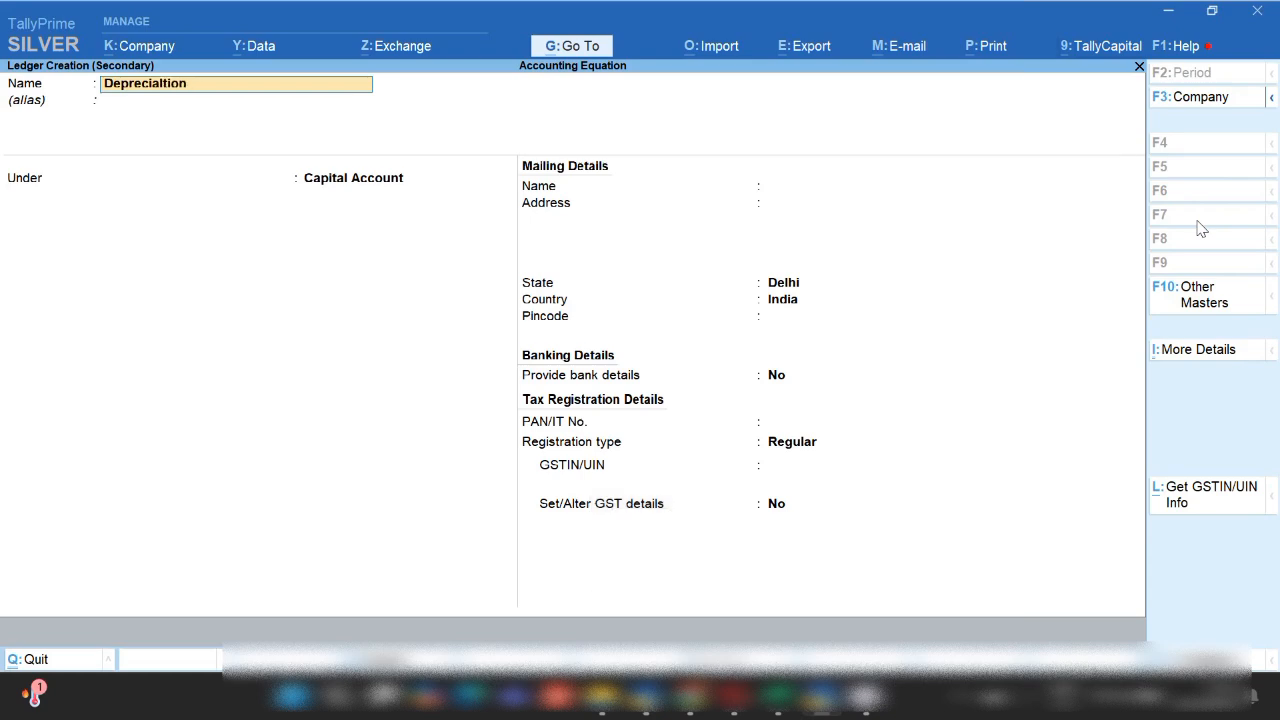
pyautogui.write(' exp')
pyautogui.press('Return')
pyautogui.press('Return')
# - Place the new ledger under Indirect Expenses with its type of ledger set to Not Applicable
pyautogui.write('Ind')
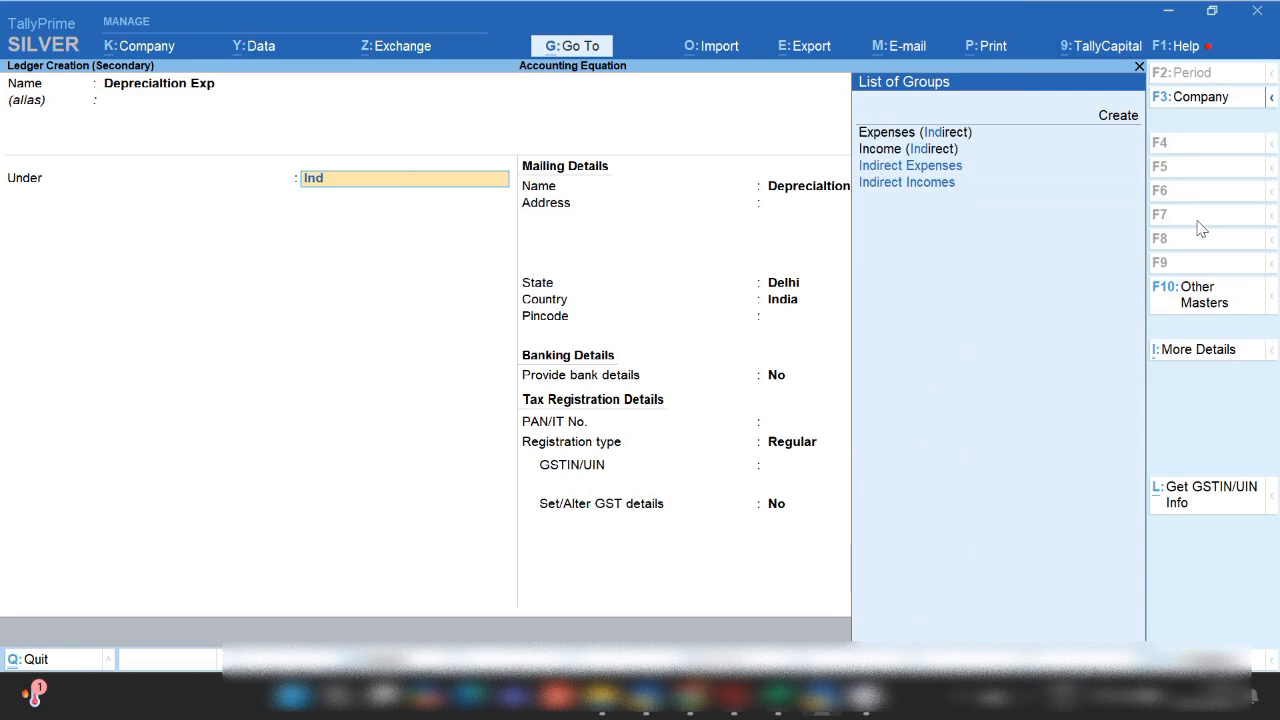
pyautogui.press('Down')
pyautogui.press('Down')
pyautogui.press('Return')
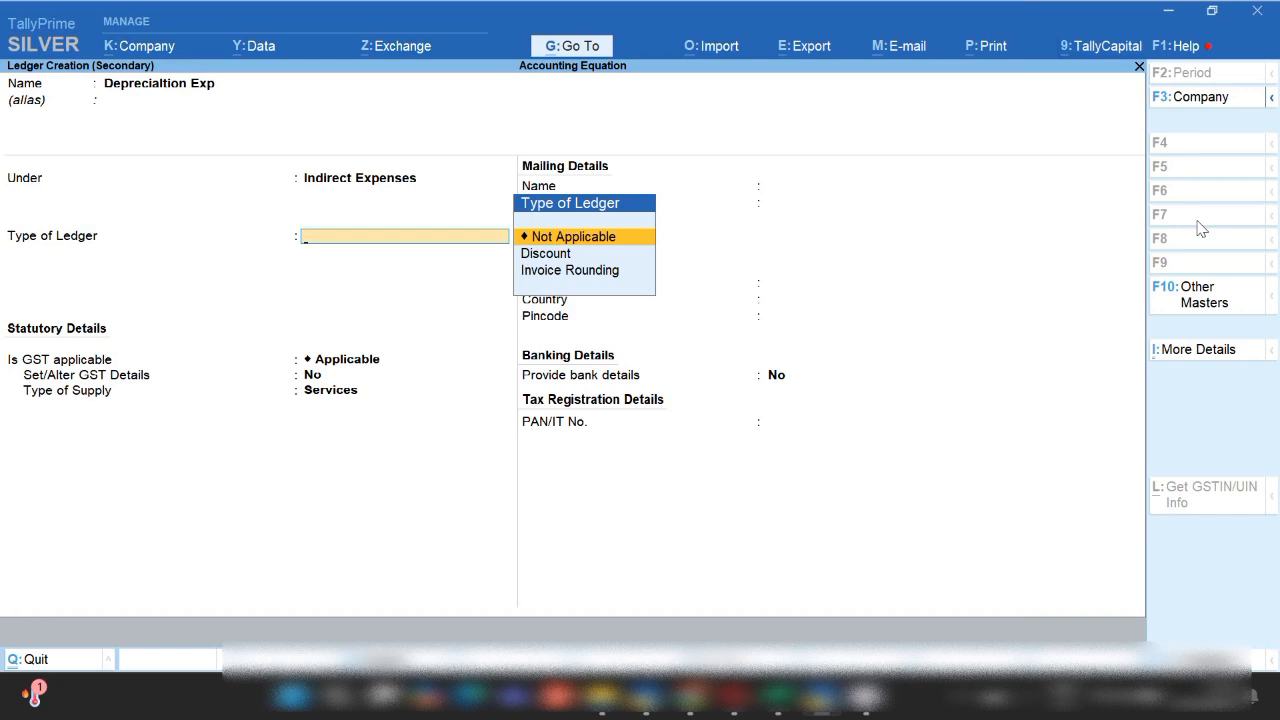
pyautogui.press('Return')
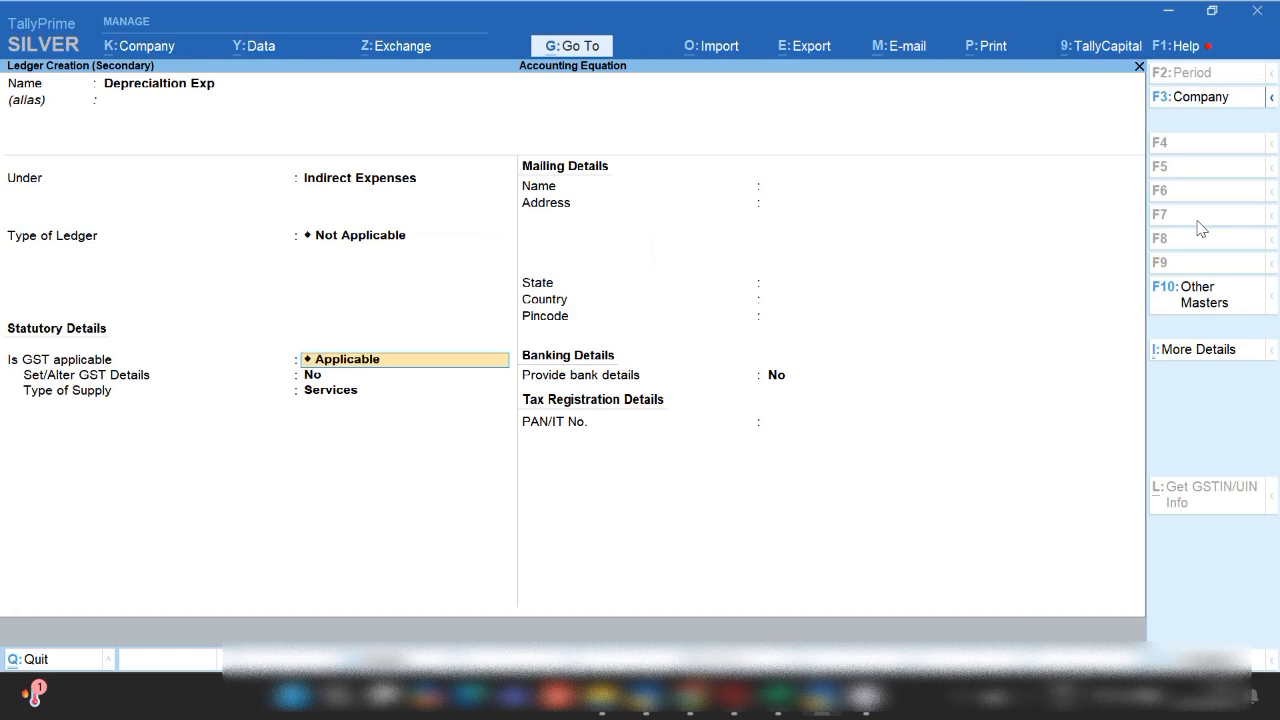
# - Set GST applicability to Not Applicable for the Deprecialtion Exp ledger and save it
pyautogui.write('N')
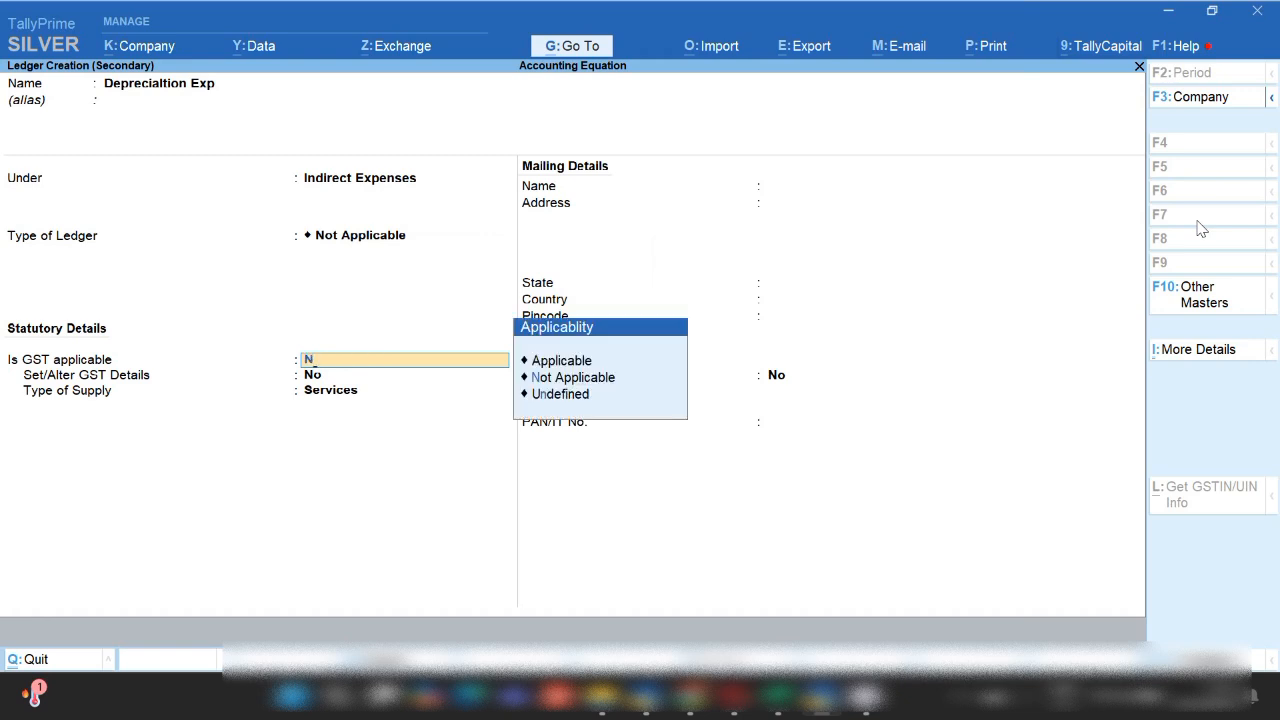
pyautogui.press('Down')
pyautogui.press('Up')
pyautogui.press('Return')
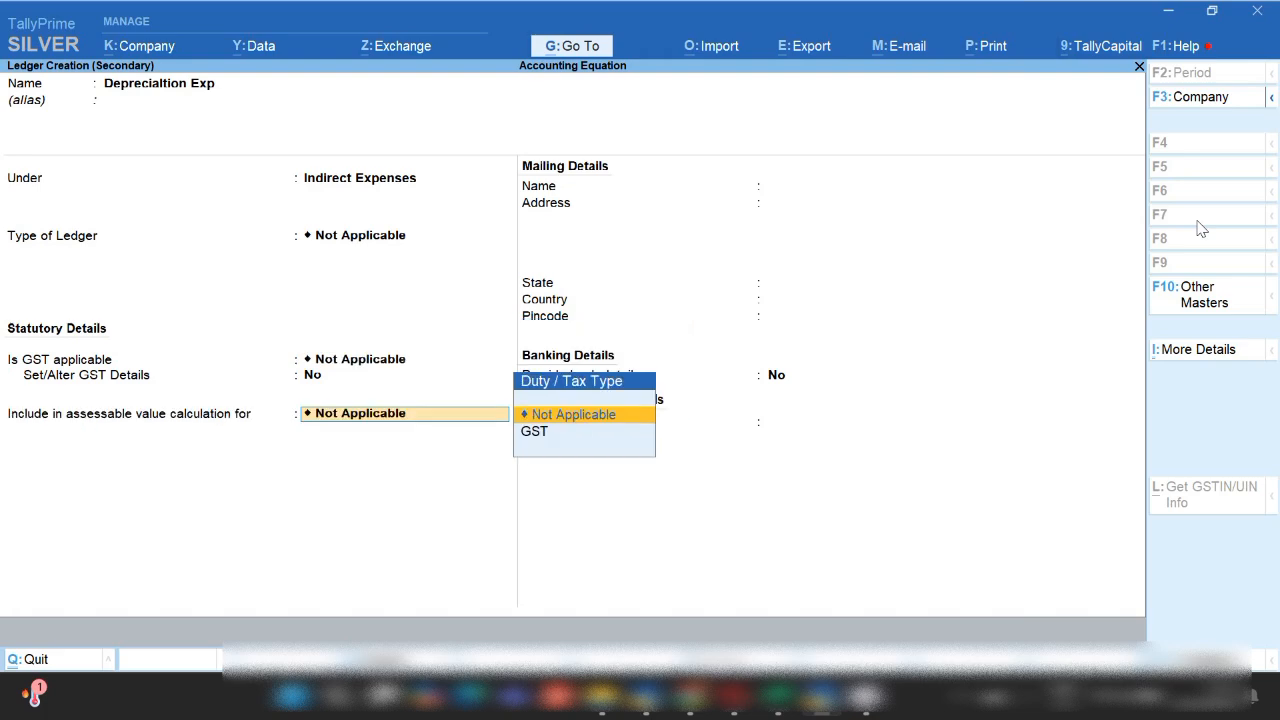
pyautogui.hotkey('ctrl', 'a')
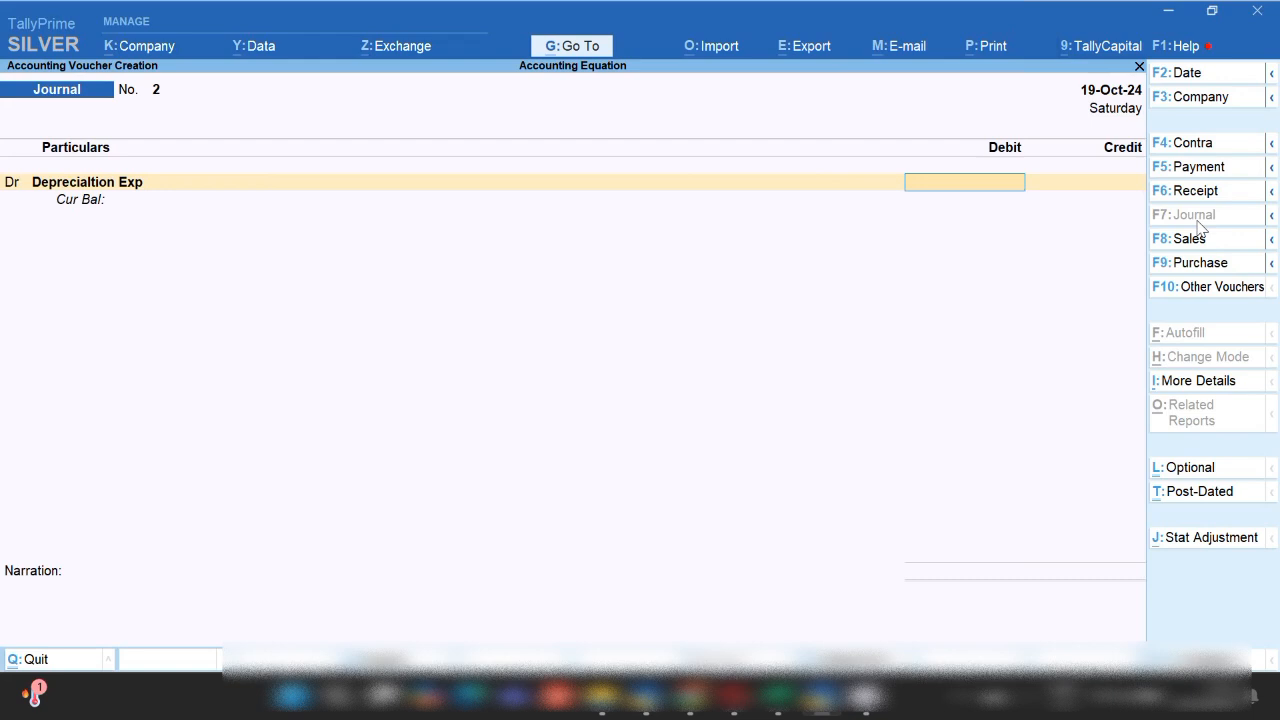
# - Debit Deprecialtion Exp with 50,000 and choose Machinery A/c as the first credit ledger
pyautogui.write('50,')
pyautogui.write('0000')
pyautogui.press('Return')
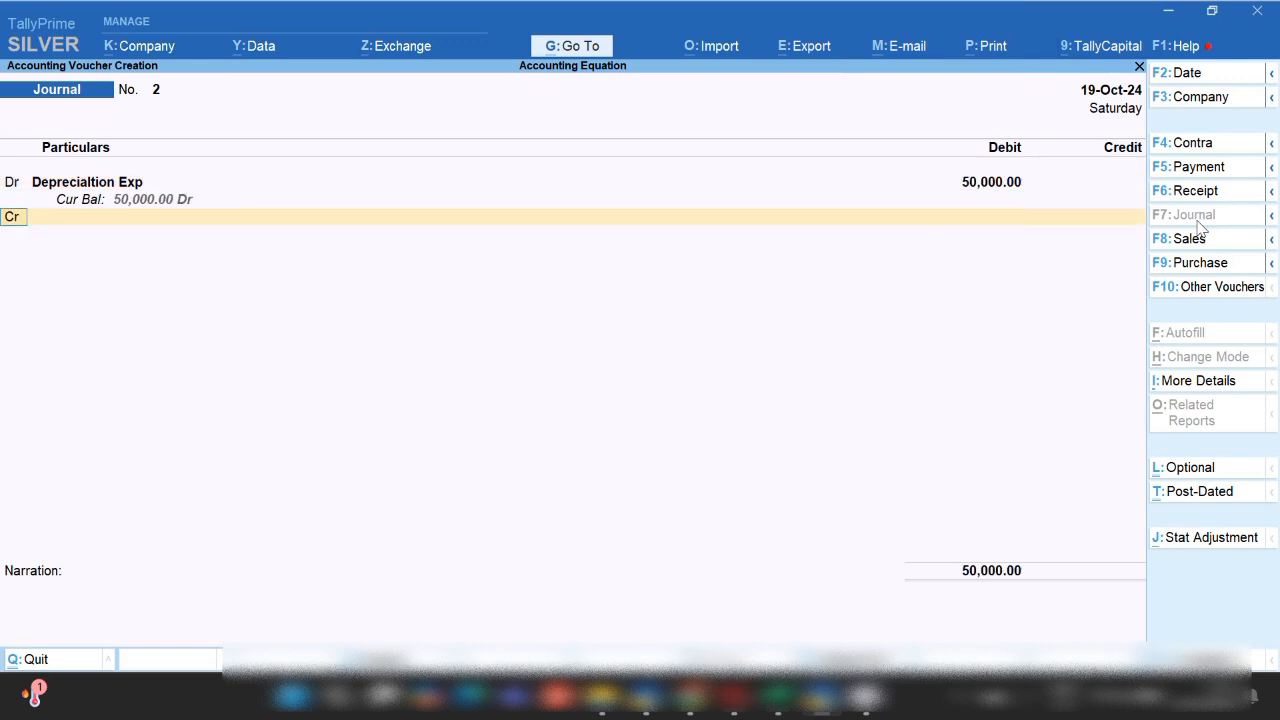
pyautogui.press('Return')
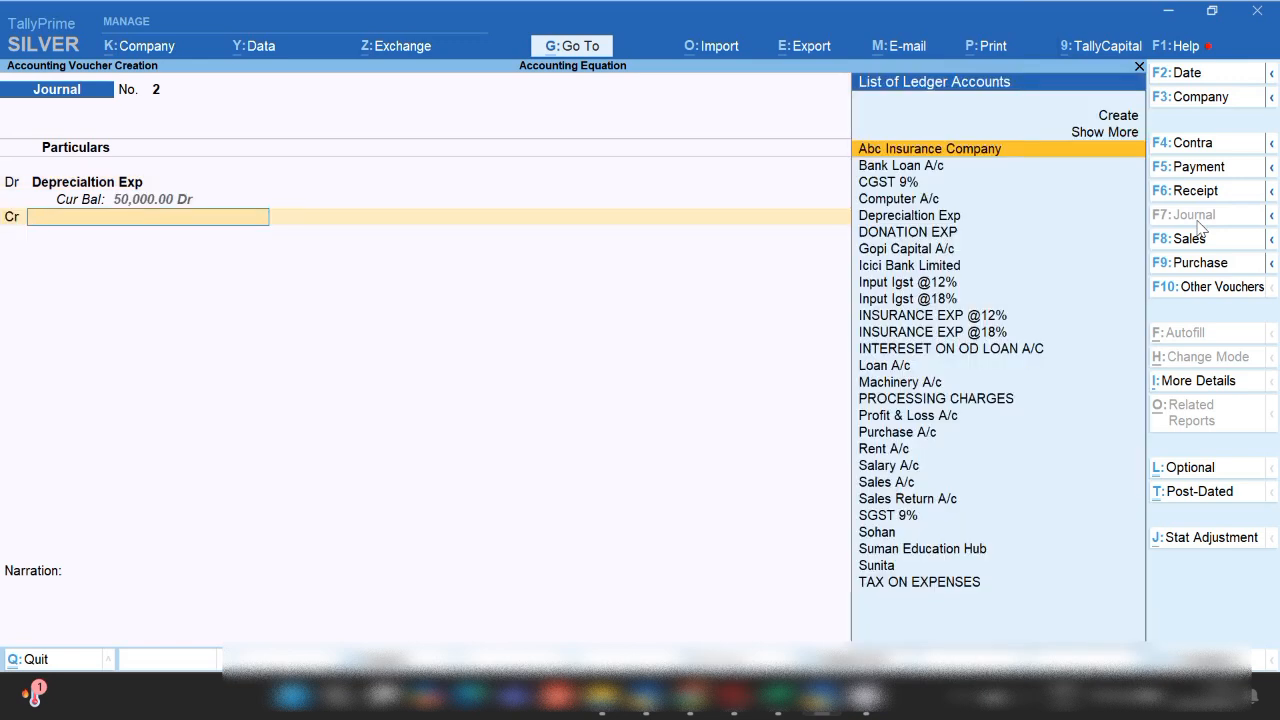
pyautogui.write('Ma')
pyautogui.press('Return')
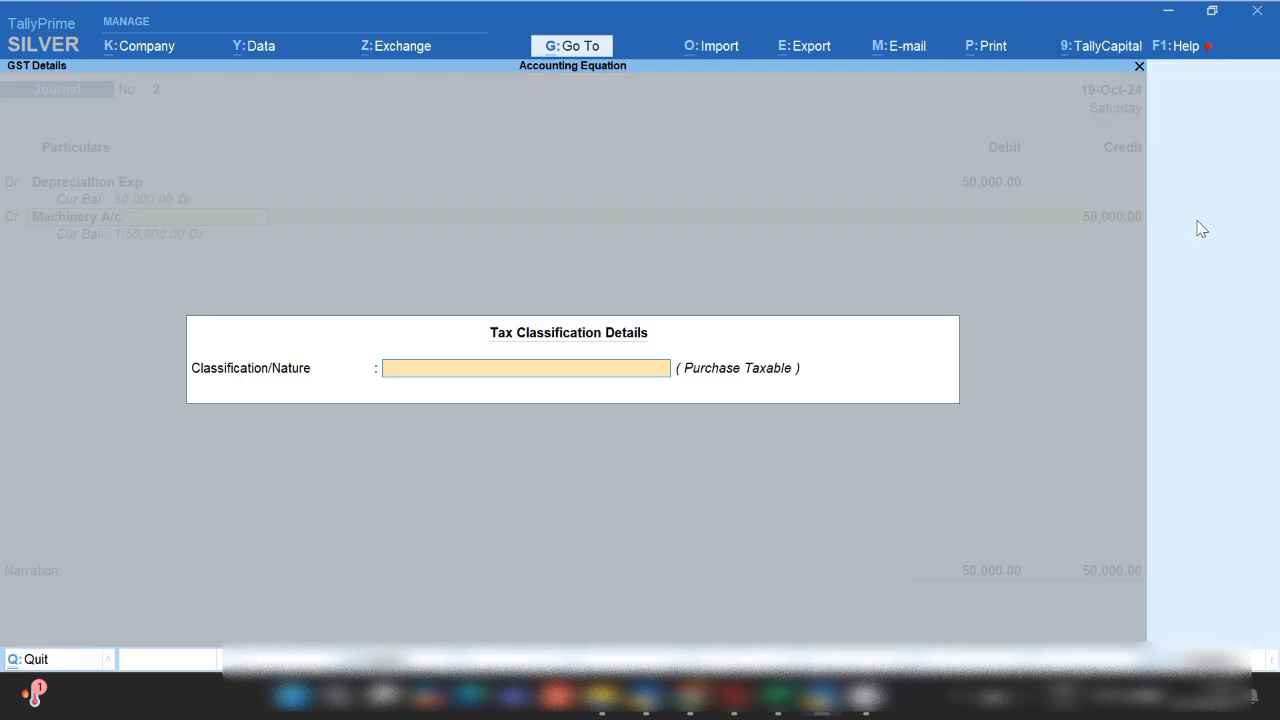
# - Classify the Machinery A/c credit line as Purchase Taxable and set its credit amount to 40,000
pyautogui.write('Pur')
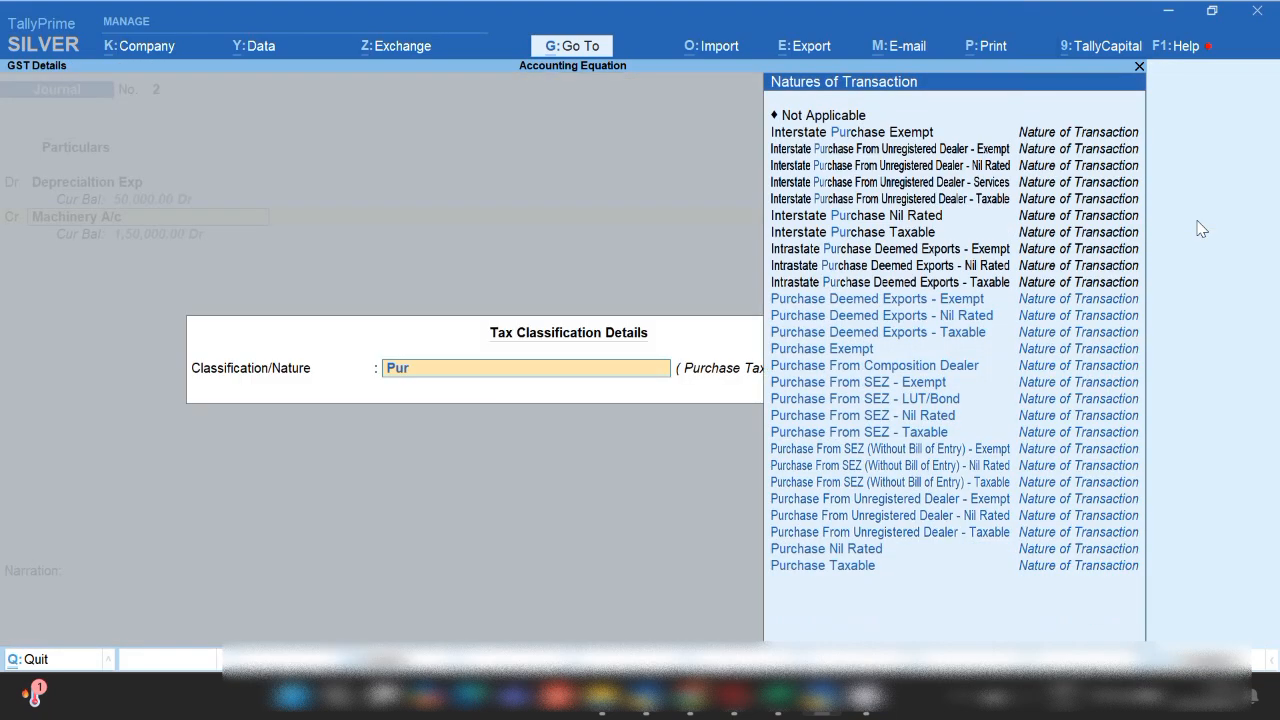
pyautogui.press('Down')
pyautogui.press('Down')
pyautogui.press('Down')
pyautogui.press('Down')
pyautogui.press('Down')
pyautogui.press('Down')
pyautogui.press('Down')
pyautogui.press('Down')
pyautogui.press('Down')
pyautogui.press('Down')
pyautogui.press('Down')
pyautogui.press('Down')
pyautogui.press('Down')
pyautogui.press('Down')
pyautogui.press('Down')
pyautogui.press('Down')
pyautogui.press('Down')
pyautogui.press('Return')
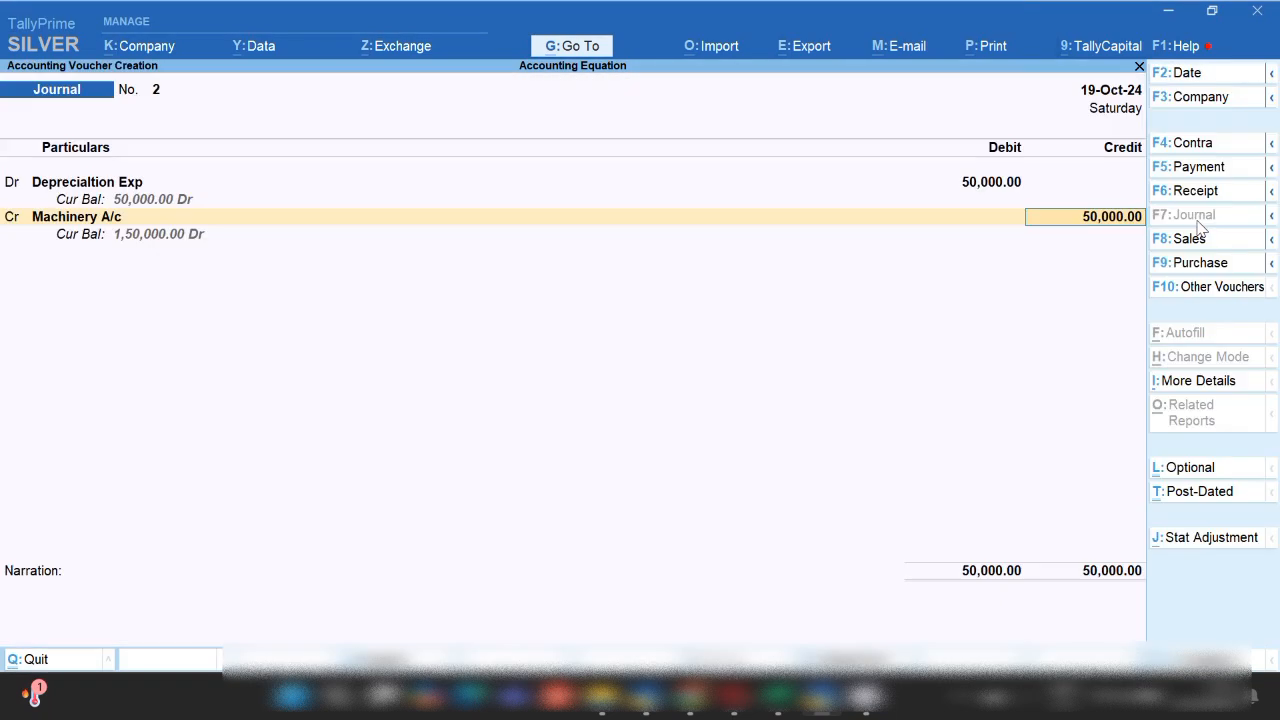
pyautogui.write('40000')
pyautogui.press('Return')
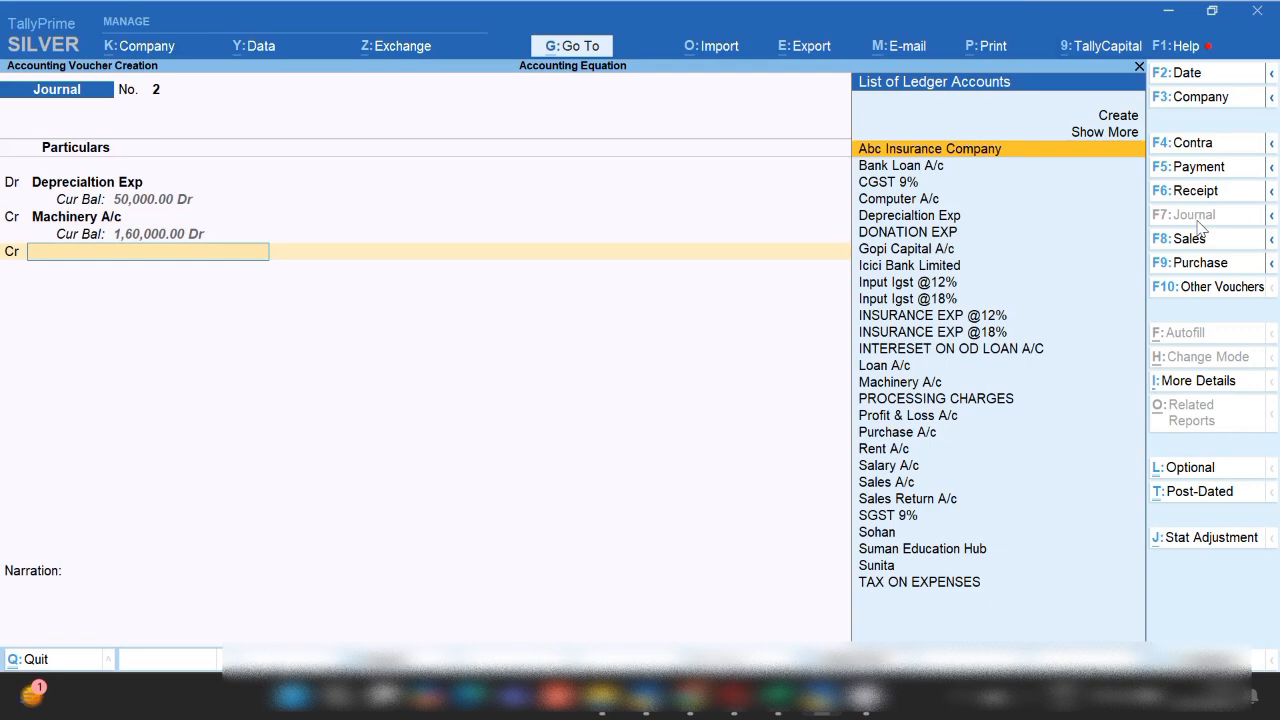
# - Choose Computer A/c as the second credit ledger in the journal voucher
pyautogui.write('F')
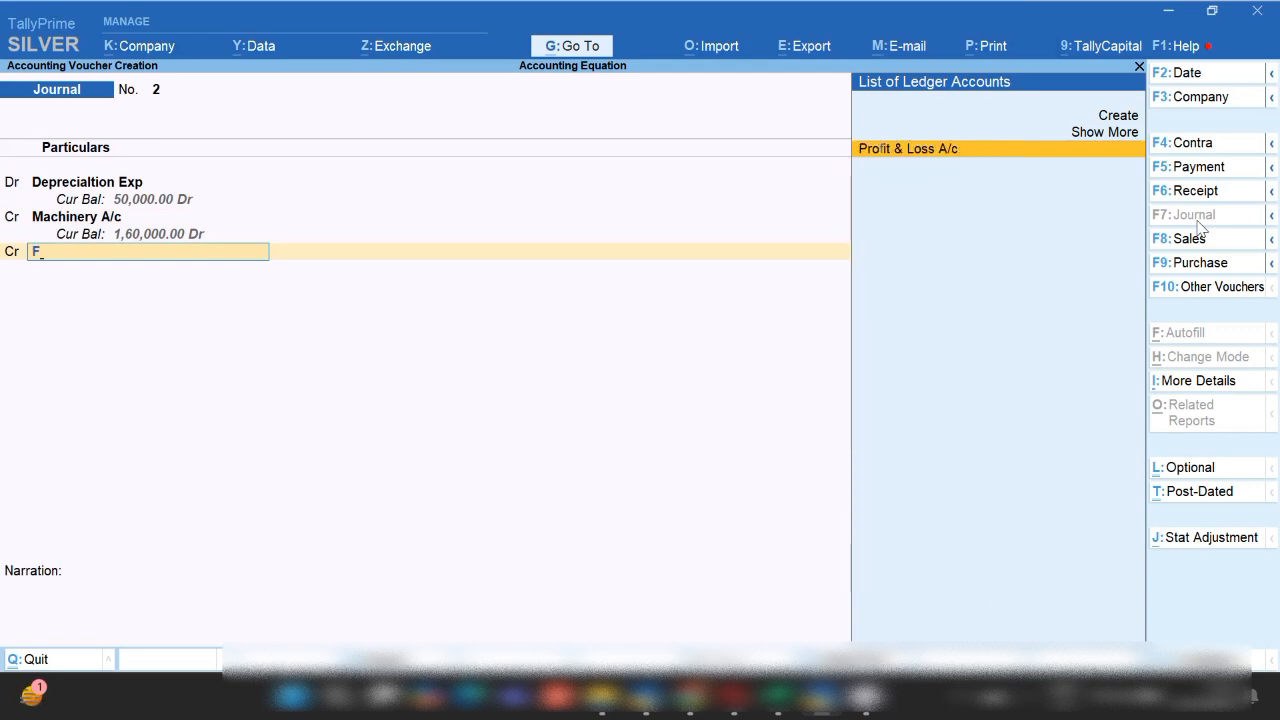
pyautogui.press('BackSpace')
pyautogui.press('Down')
pyautogui.press('Down')
pyautogui.press('Down')
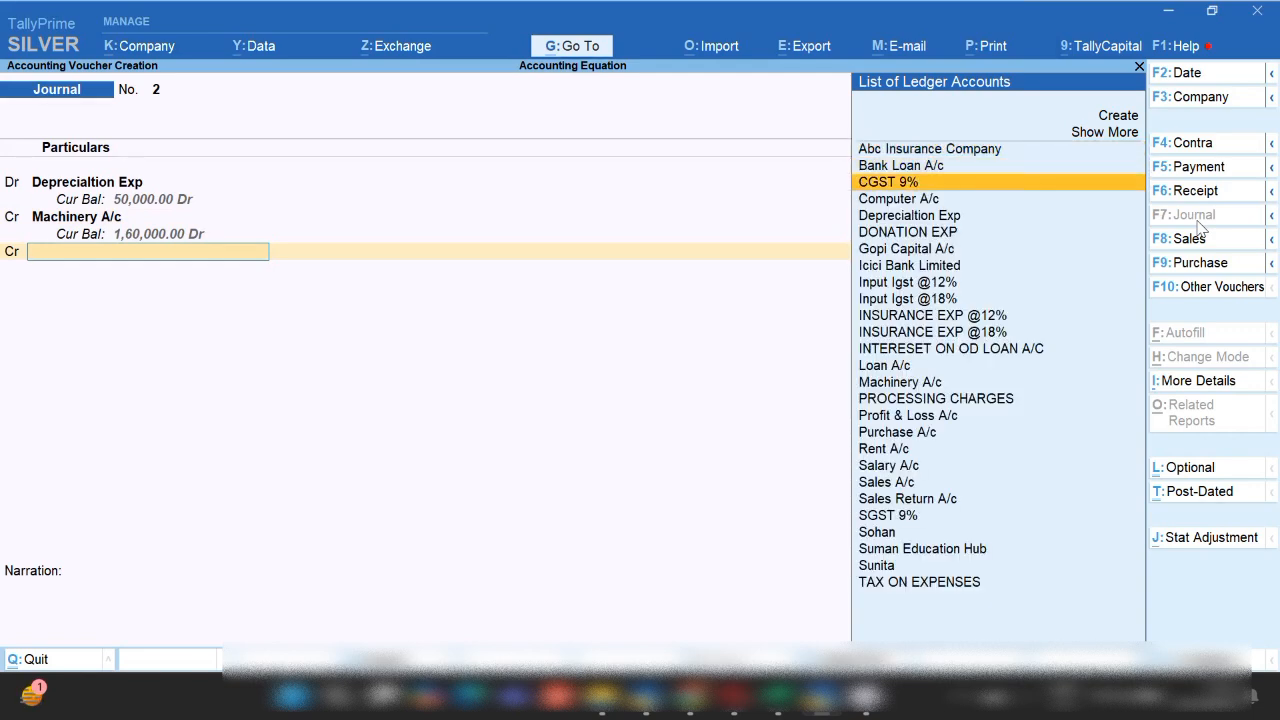
pyautogui.press('Return')
# - Classify the Computer A/c credit line as Purchase Taxable, with a credit amount of 10,000
pyautogui.write('P')
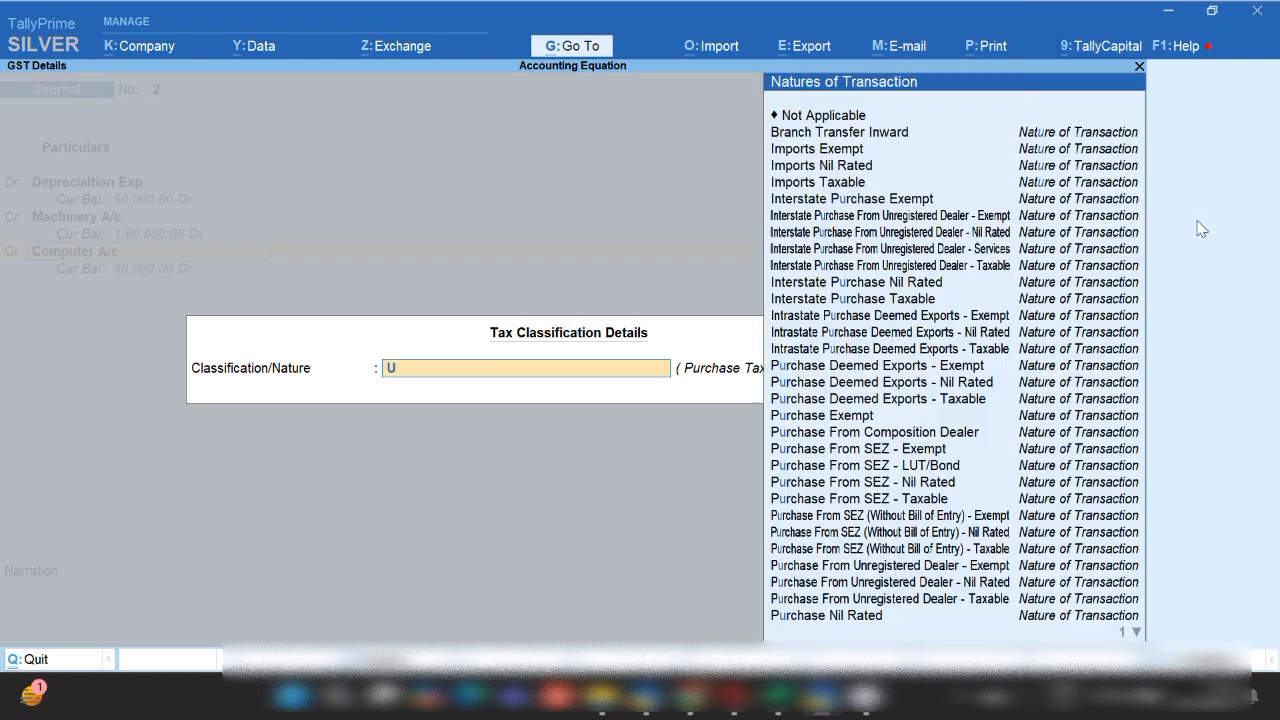
pyautogui.write('ur')
pyautogui.press('Down')
pyautogui.press('Down')
pyautogui.press('Down')
pyautogui.press('Down')
pyautogui.press('Down')
pyautogui.press('Down')
pyautogui.press('Down')
pyautogui.press('Down')
pyautogui.press('Down')
pyautogui.press('Down')
pyautogui.press('Down')
pyautogui.press('Down')
pyautogui.press('Down')
pyautogui.press('Down')
pyautogui.press('Down')
pyautogui.press('Down')
pyautogui.press('Down')
pyautogui.press('Down')
pyautogui.press('Down')
pyautogui.press('Down')
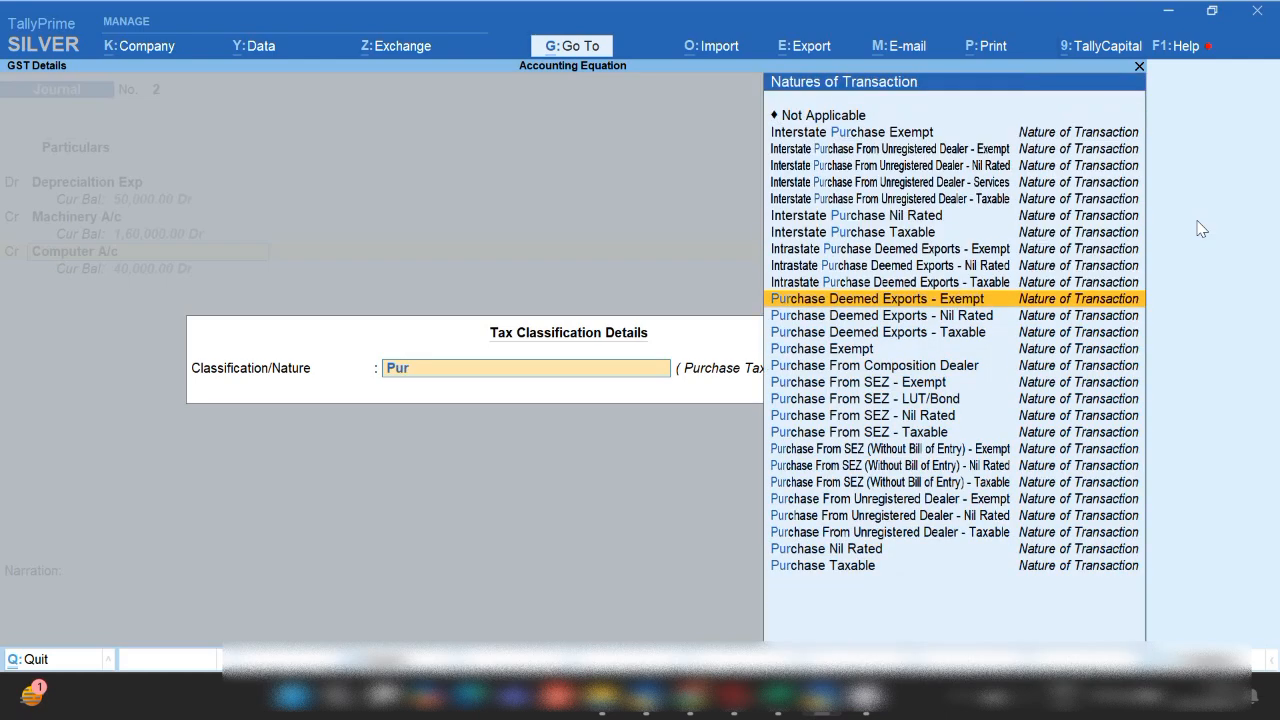
pyautogui.press('Return')
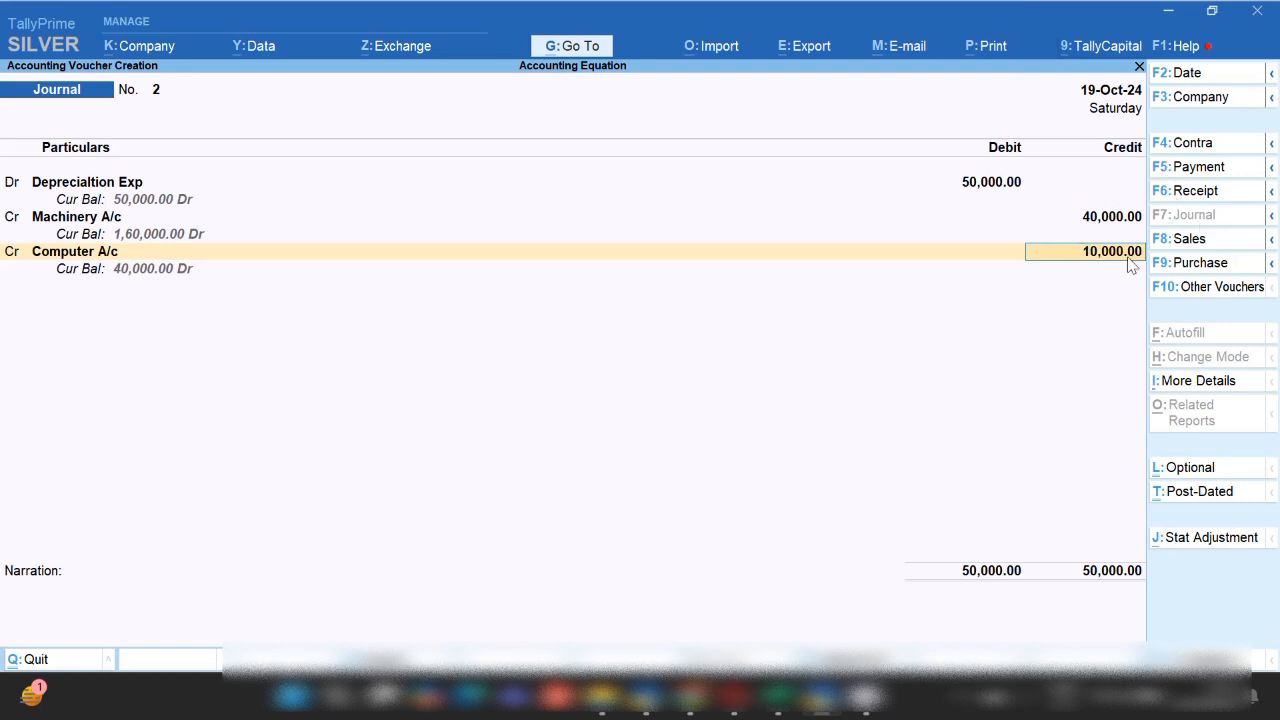
# - Enter the journal voucher's narration "being depraciation entry for the year"
pyautogui.click(123, 599)
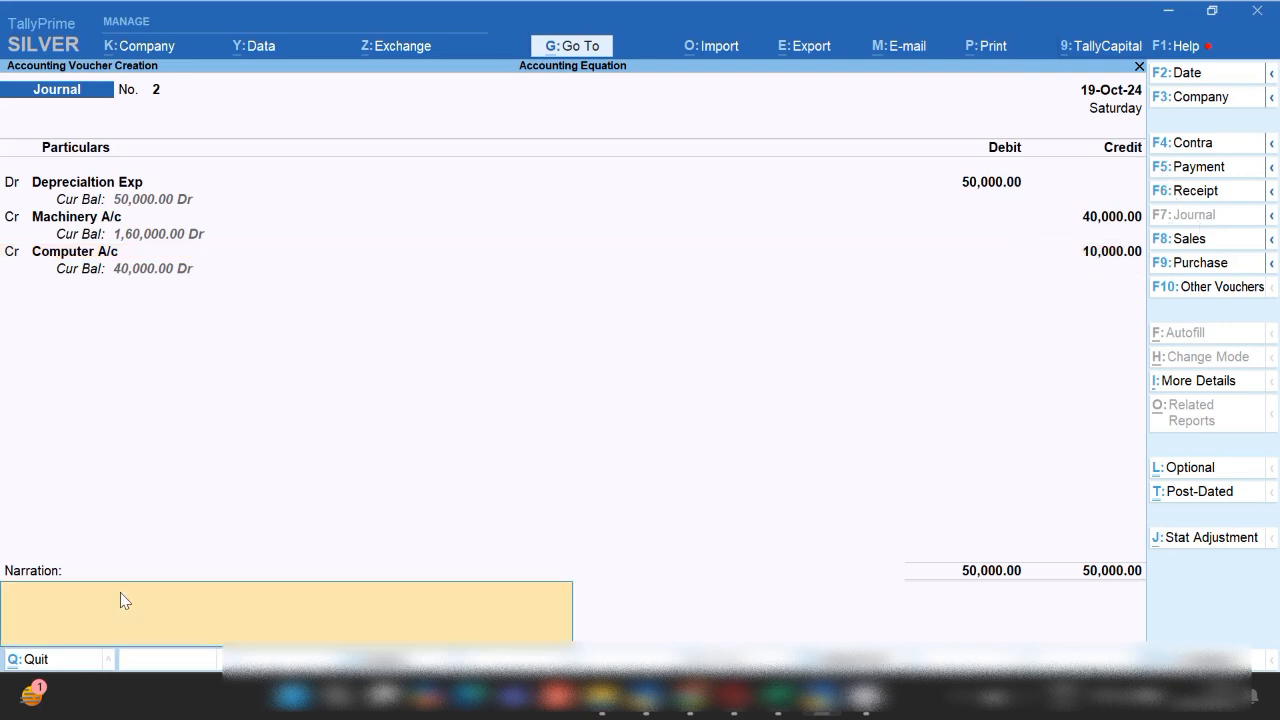
pyautogui.write('being depraciation entry')
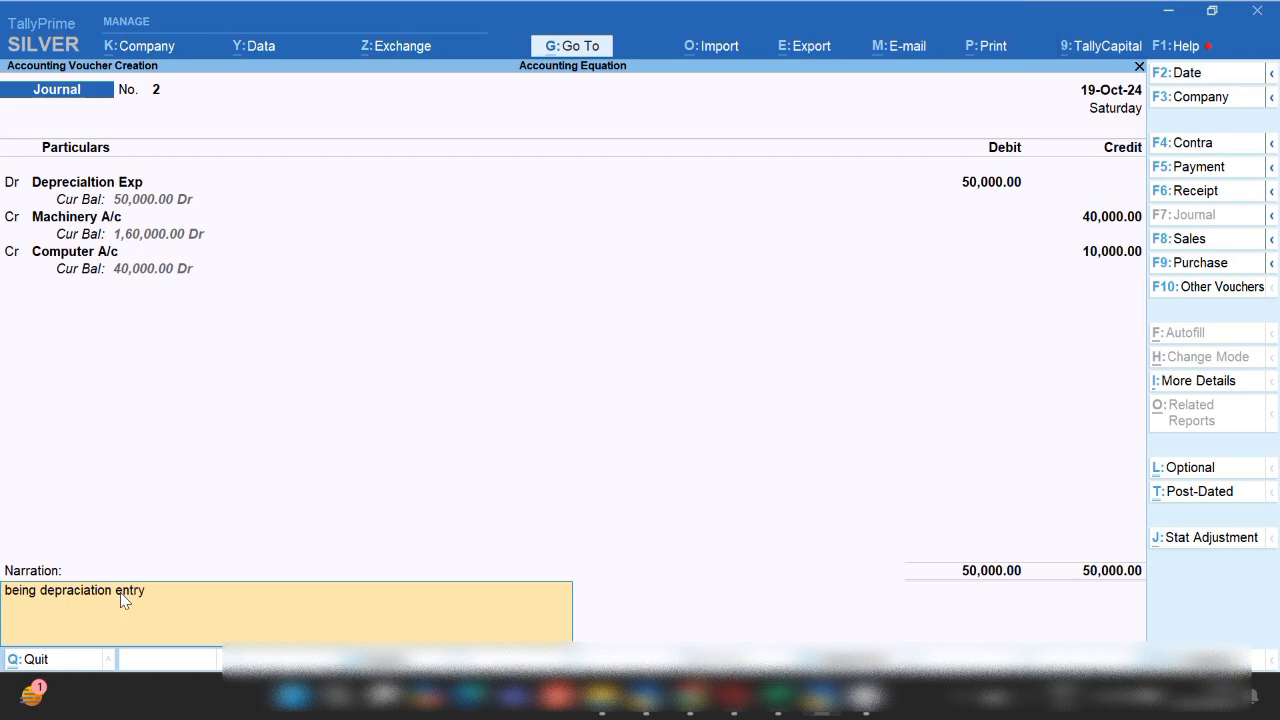
pyautogui.write(' for the year')
# - Try to change the journal voucher's date to 31-3-2024
pyautogui.press('F2')
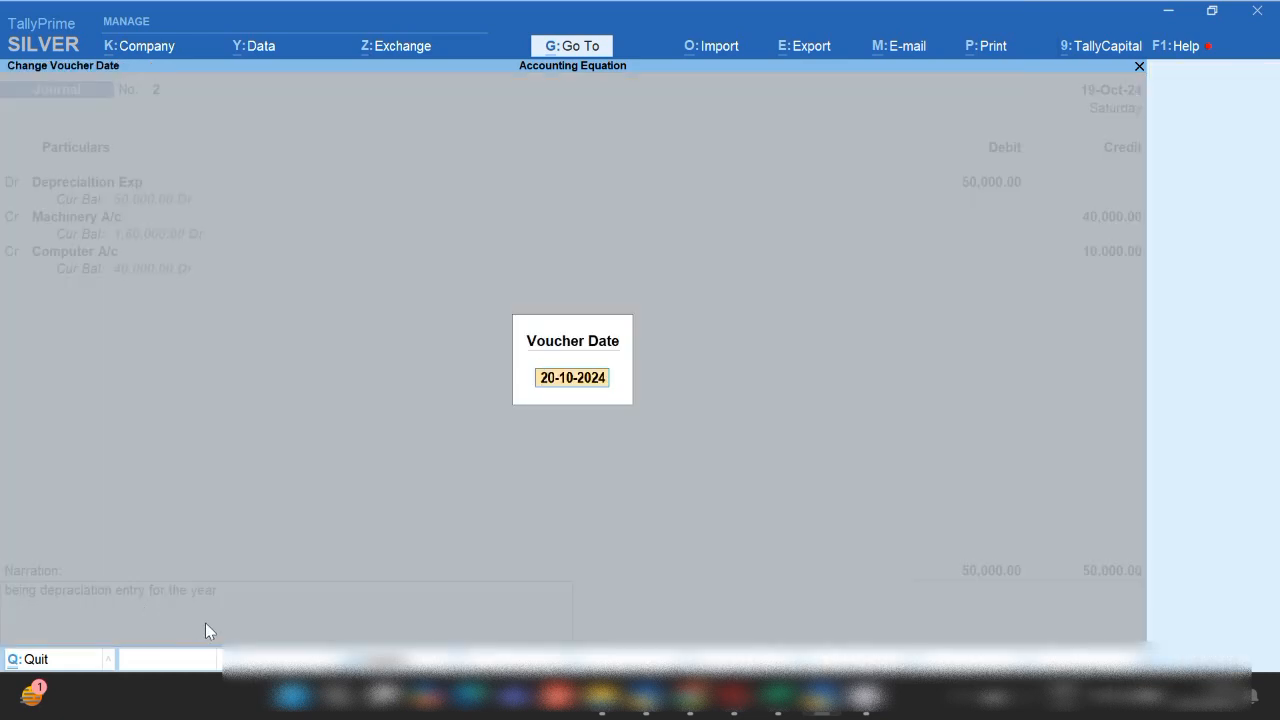
pyautogui.write('1')
pyautogui.press('BackSpace')
pyautogui.write('31.3.24')
pyautogui.press('Return')
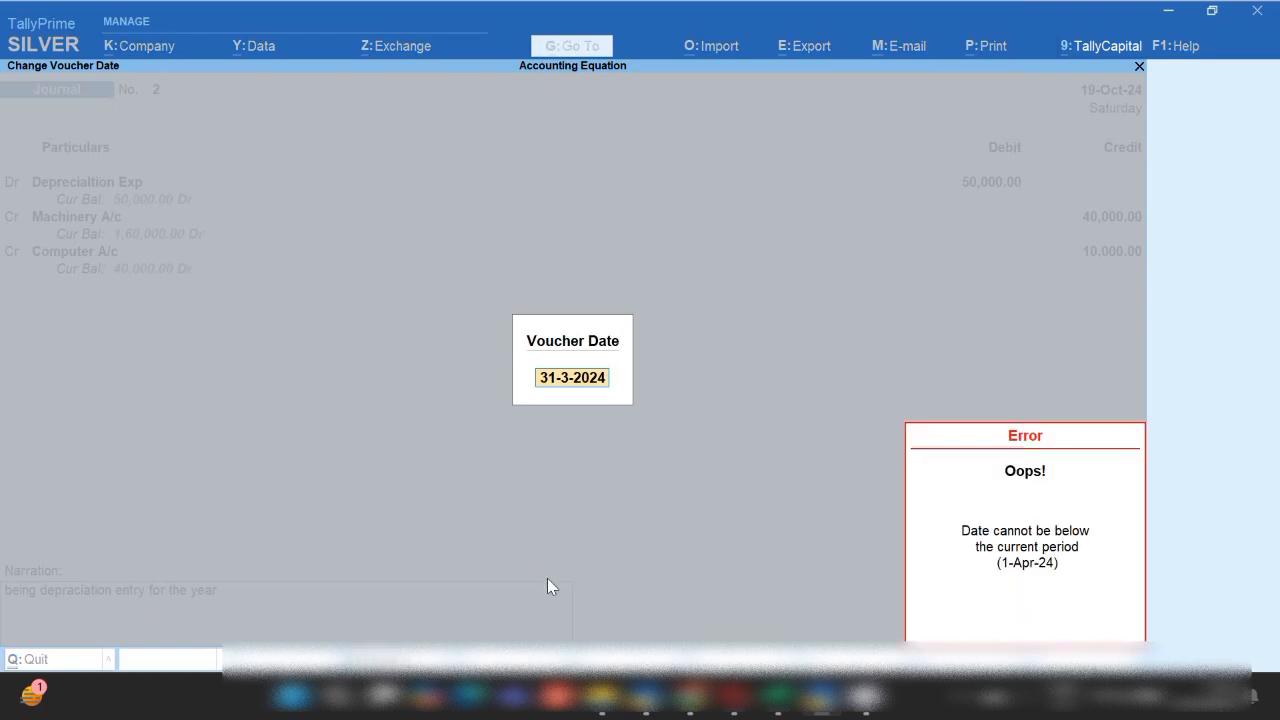
pyautogui.press('BackSpace')
pyautogui.press('Escape')
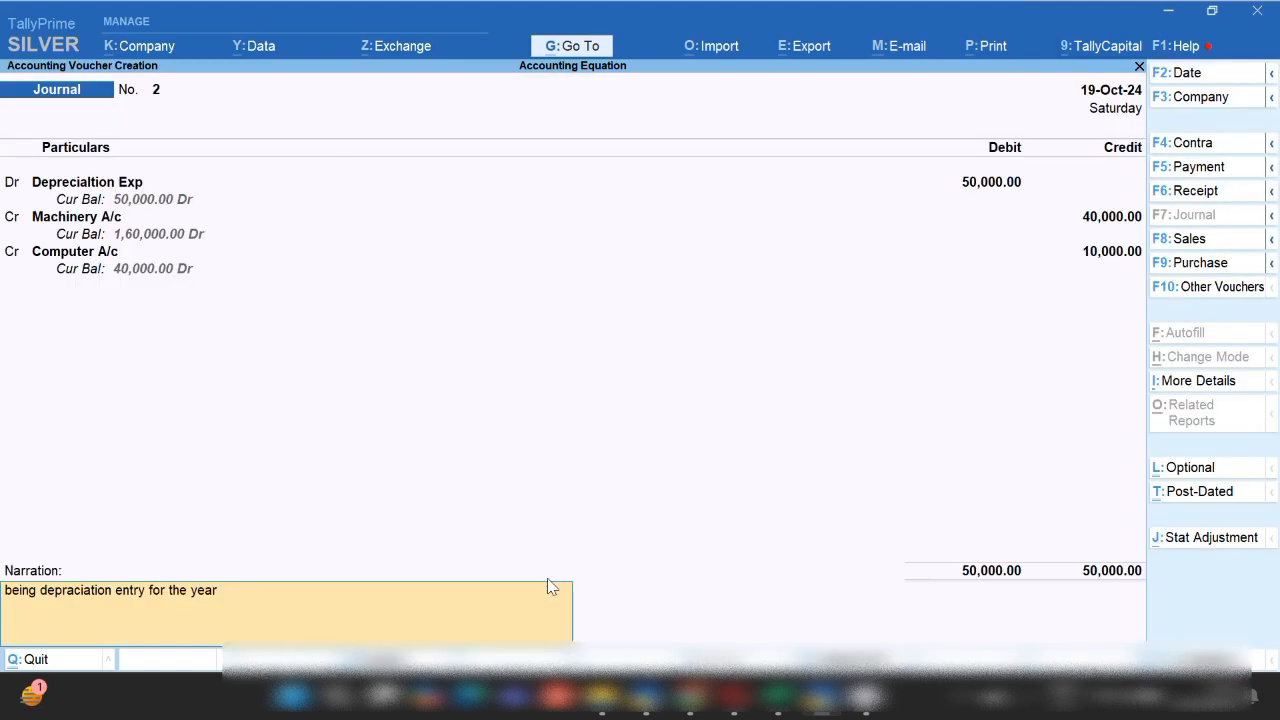
# - Save the depreciation journal voucher and return to the Gateway of Tally
pyautogui.hotkey('ctrl', 'a')
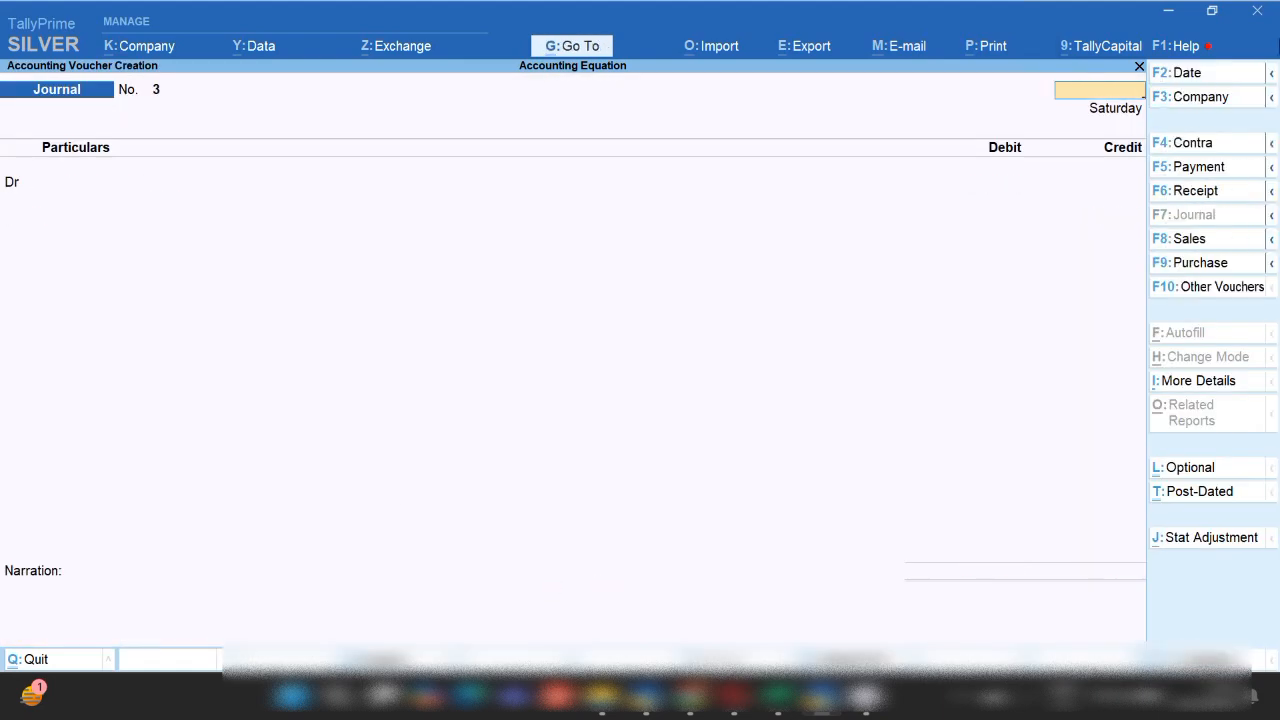
pyautogui.press('Escape')
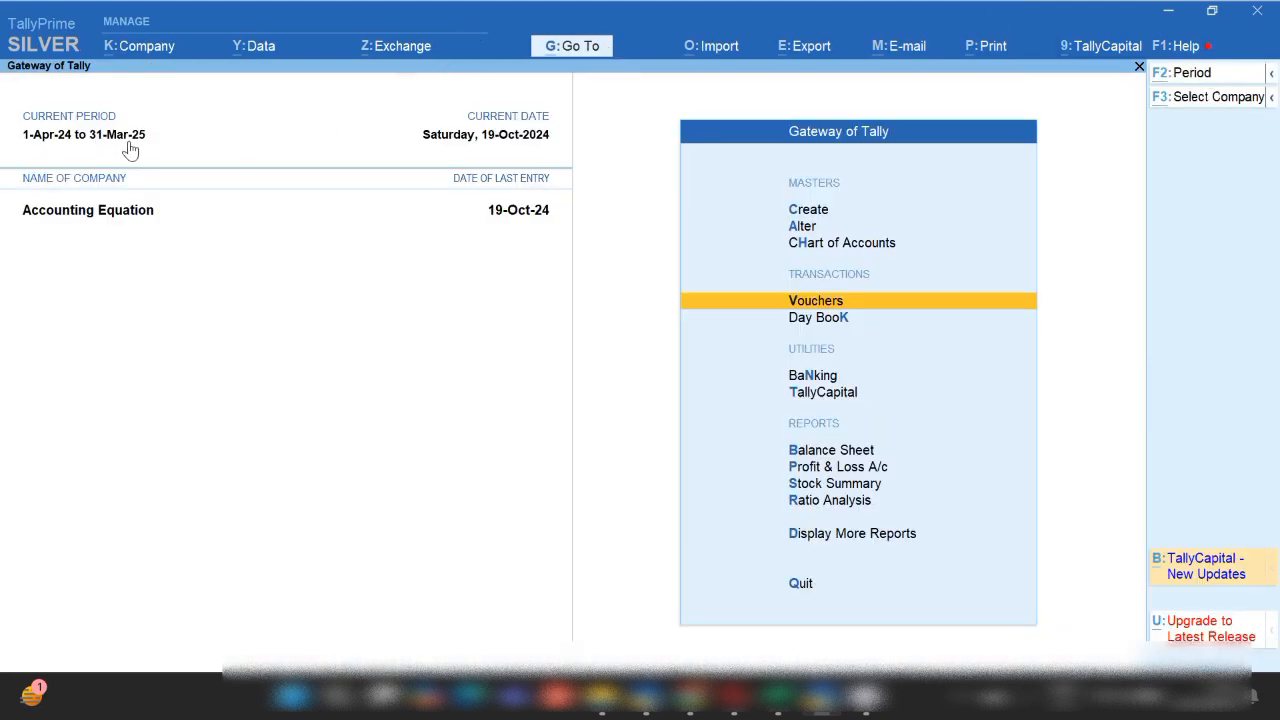
# - Check the From and To dates of the company's current period, keeping them as they are
pyautogui.click(130, 148)
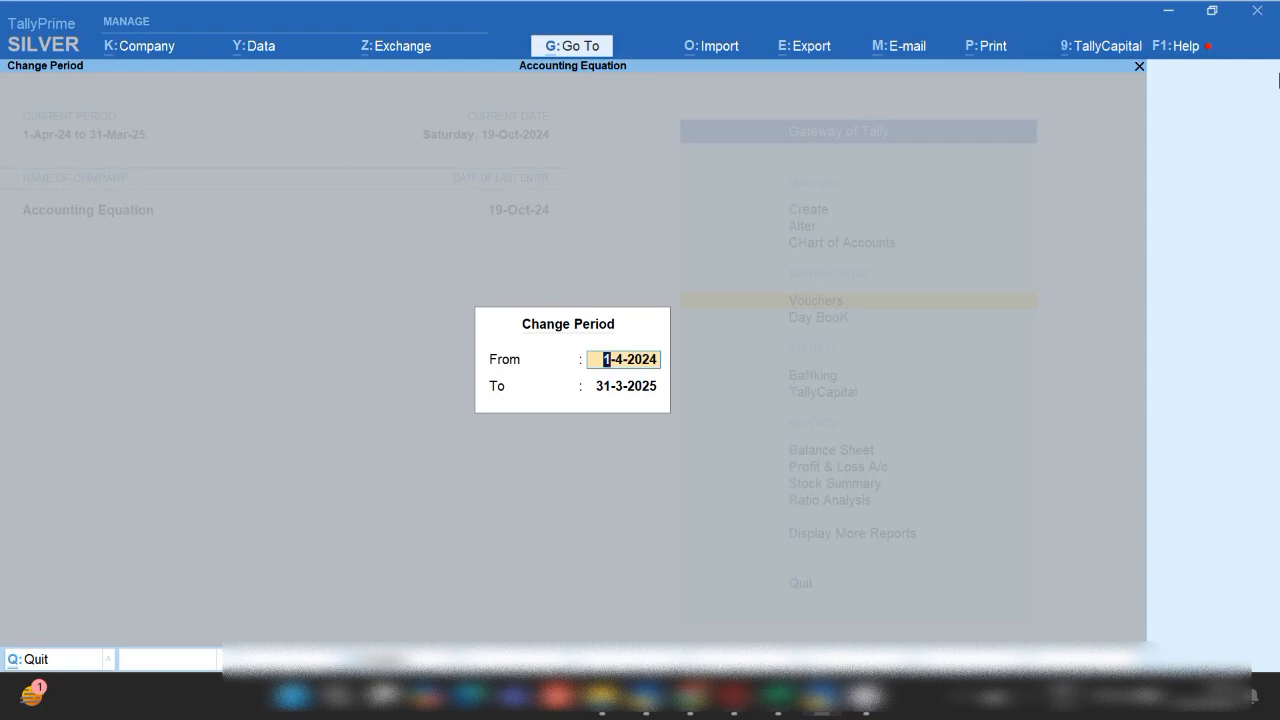
pyautogui.press('Return')
pyautogui.press('Return')
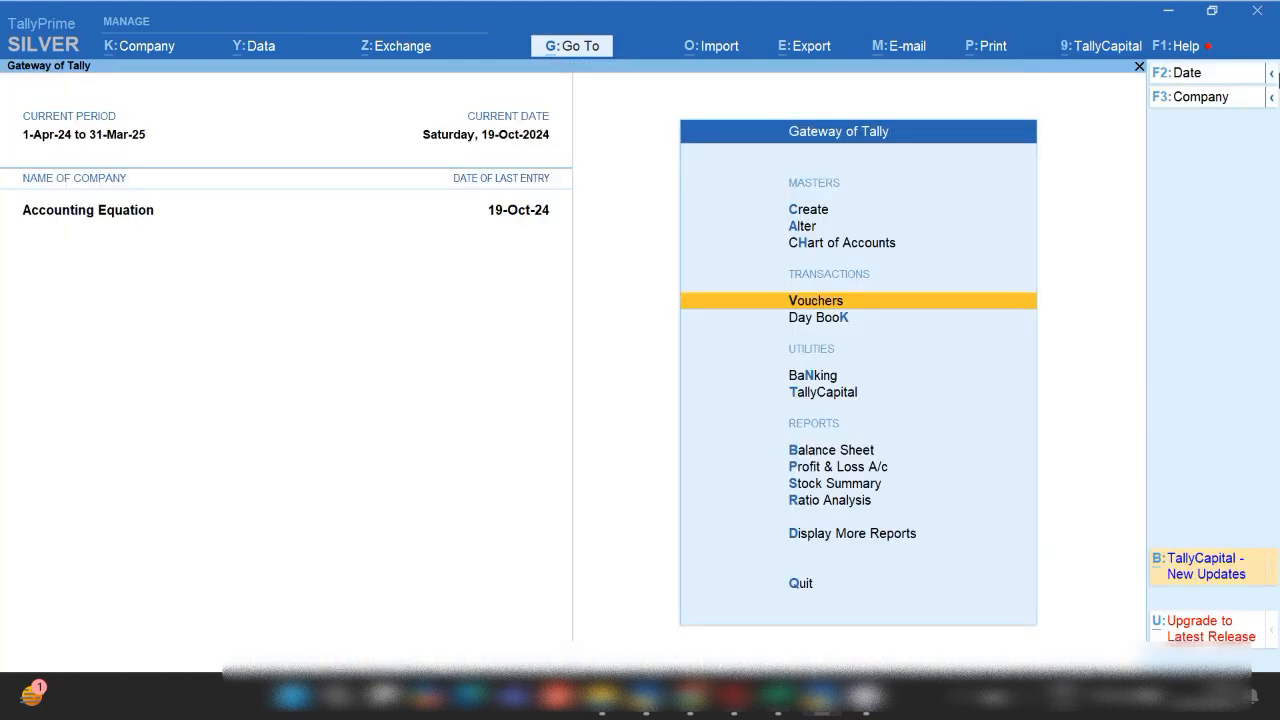
# - Open the depreciation journal voucher from the October entries of Computer A/c, under Fixed Assets in the Balance Sheet
pyautogui.click(574, 55)
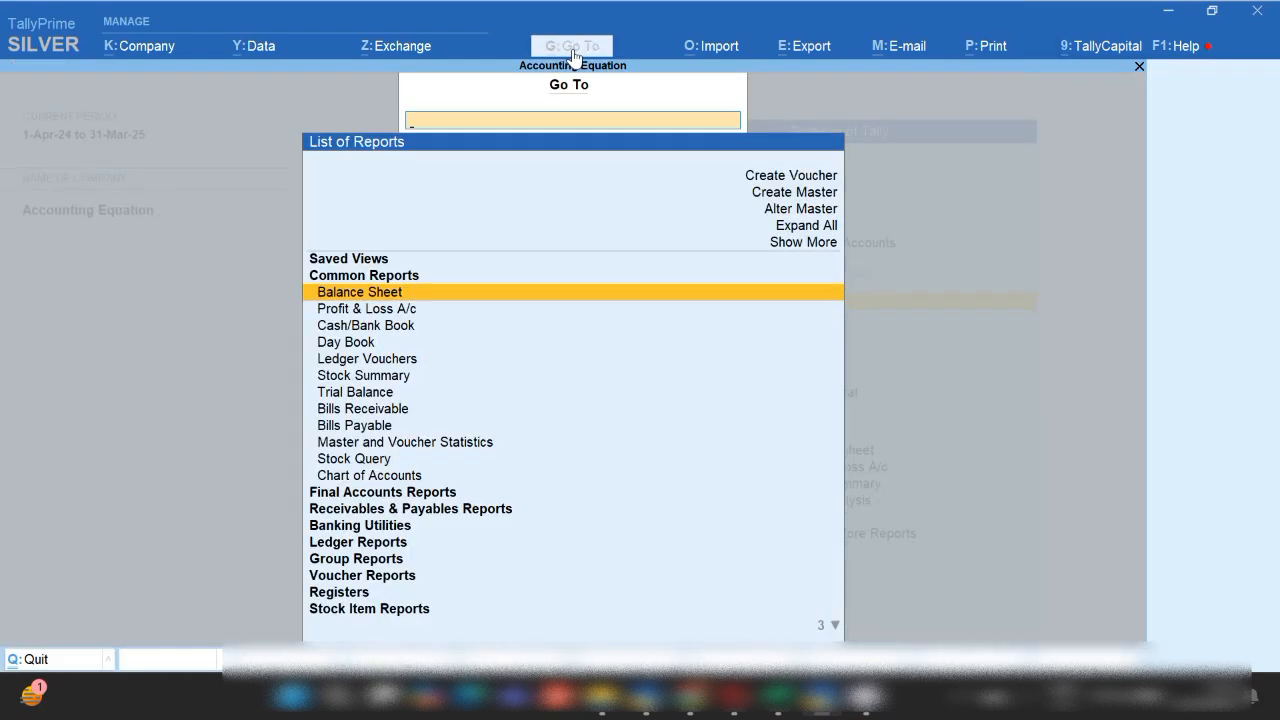
pyautogui.press('Return')
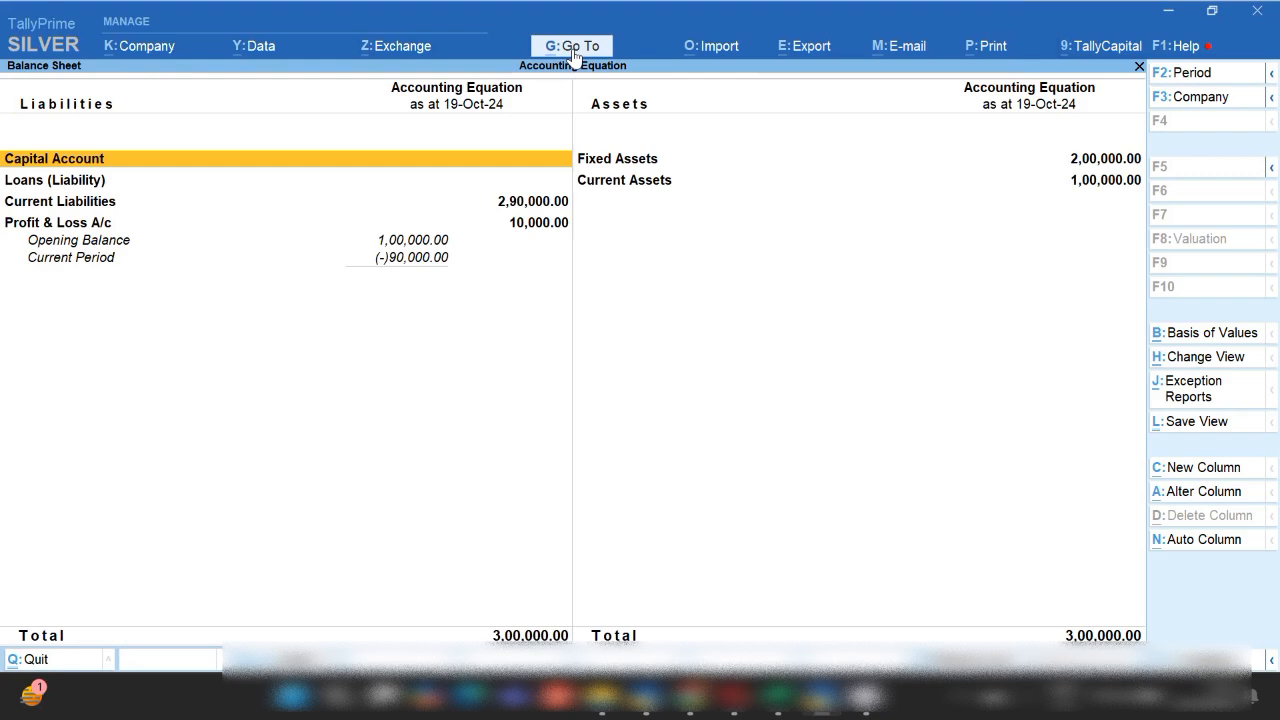
pyautogui.press('Right')
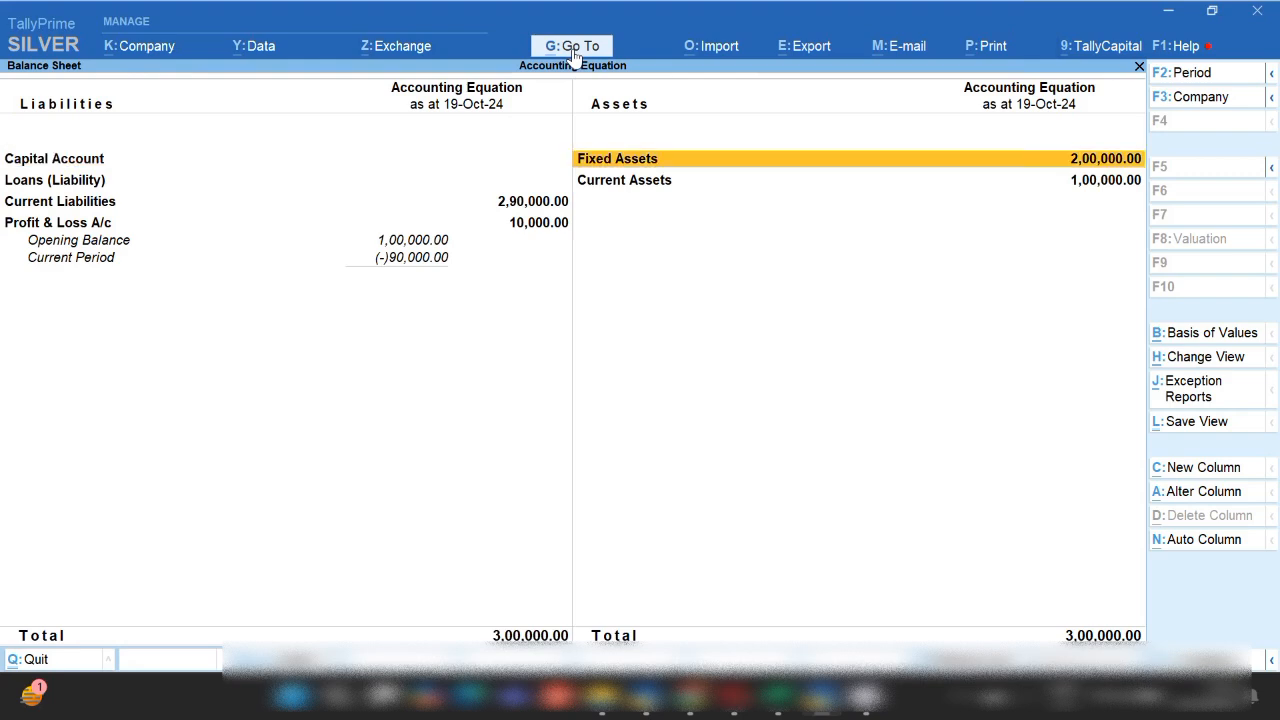
pyautogui.press('Return')
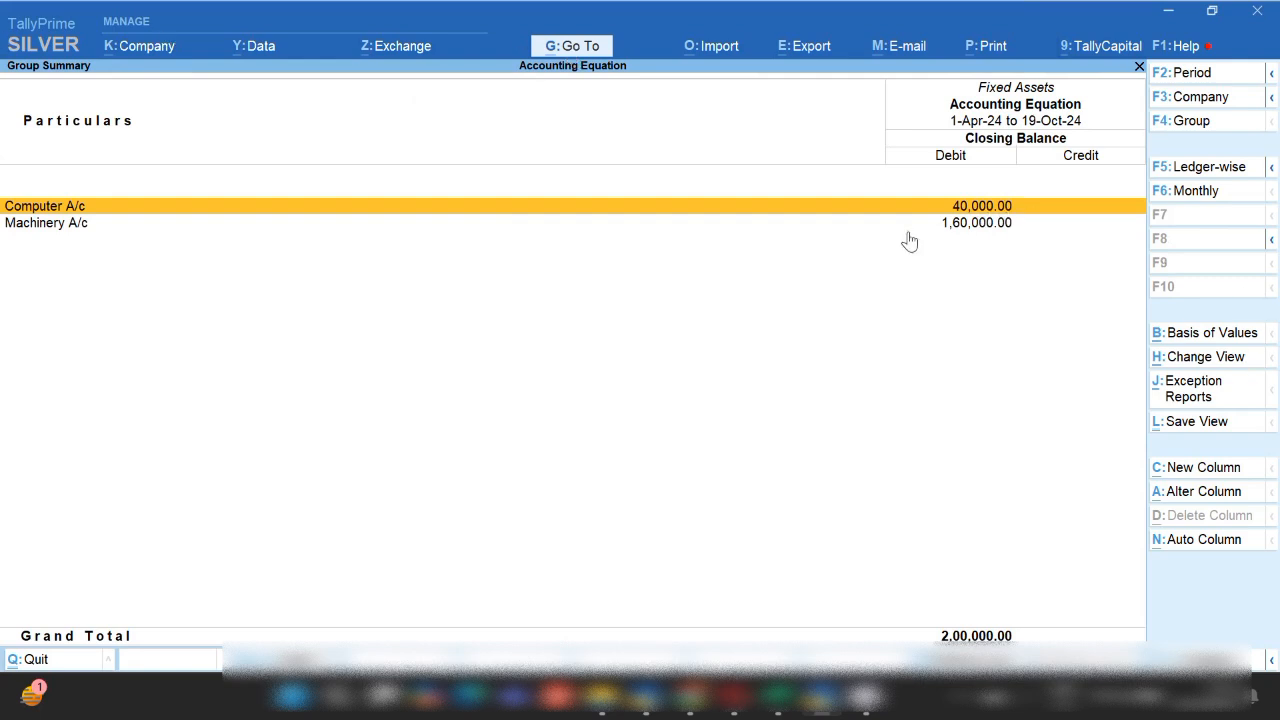
pyautogui.press('Return')
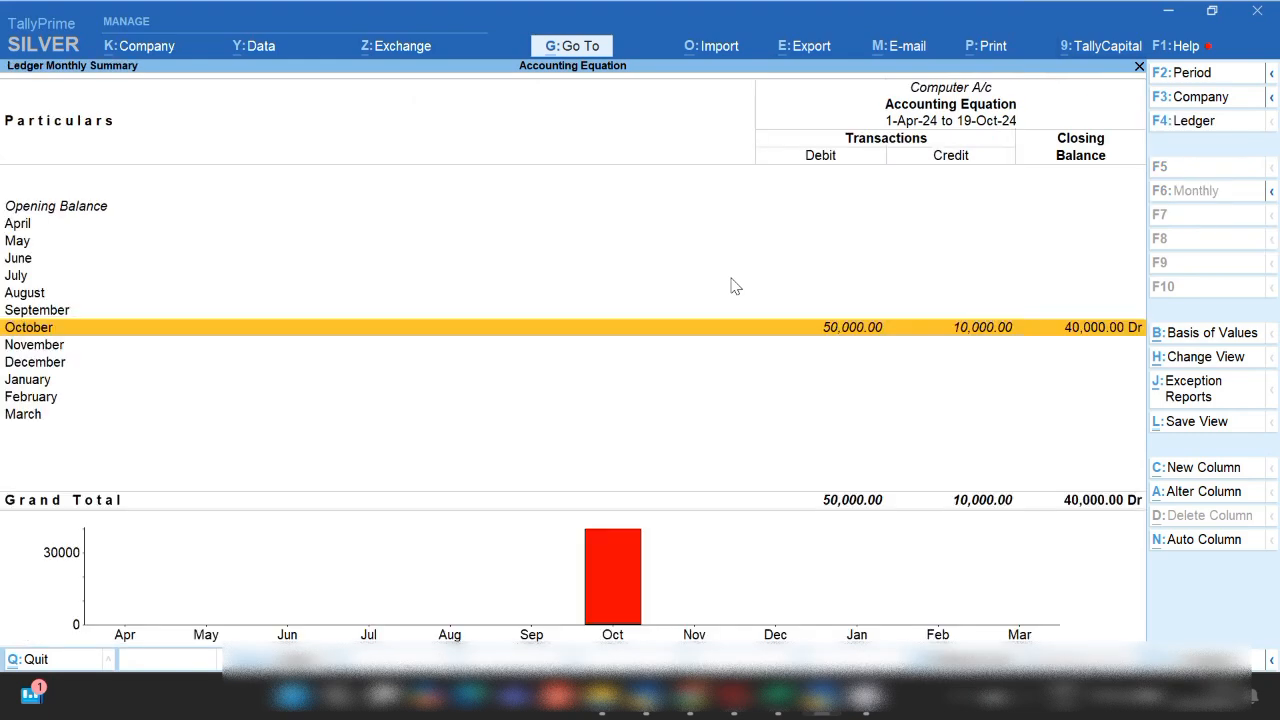
pyautogui.press('Return')
pyautogui.press('Down')
pyautogui.press('Return')
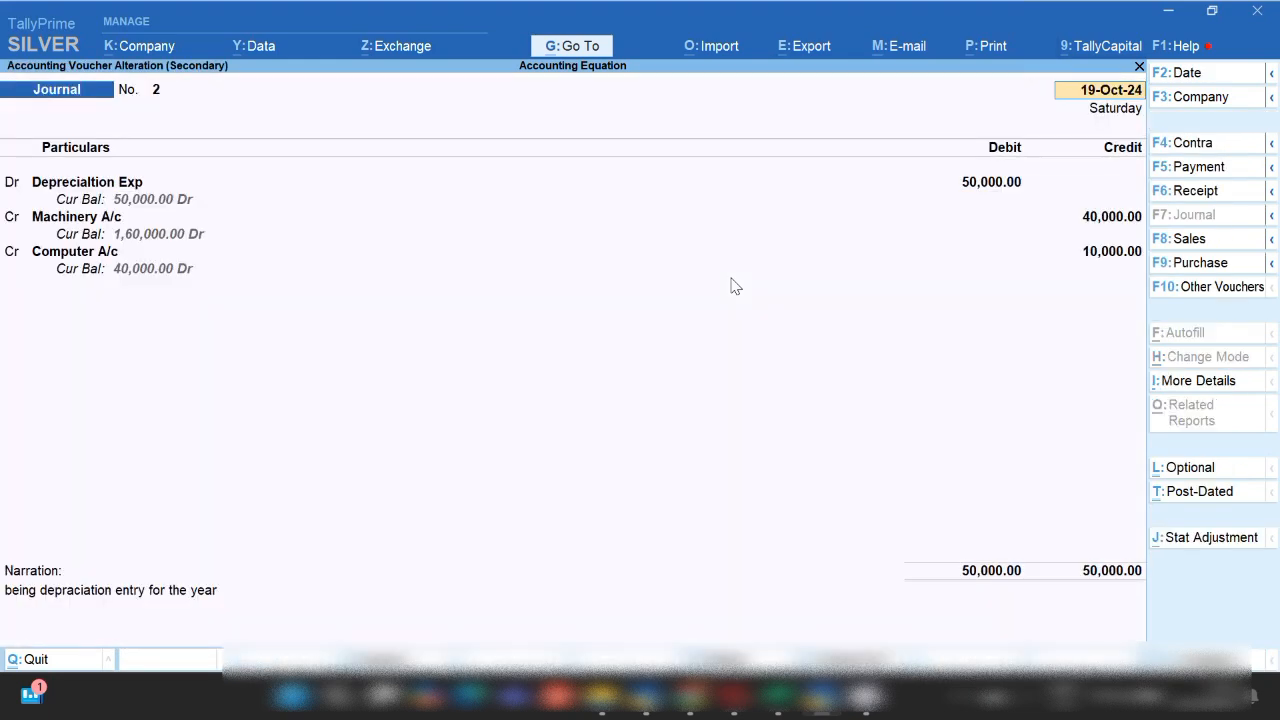
# - Change the depreciation journal voucher's date to 31.3.25 and save the voucher
pyautogui.press('F2')
pyautogui.write('31')
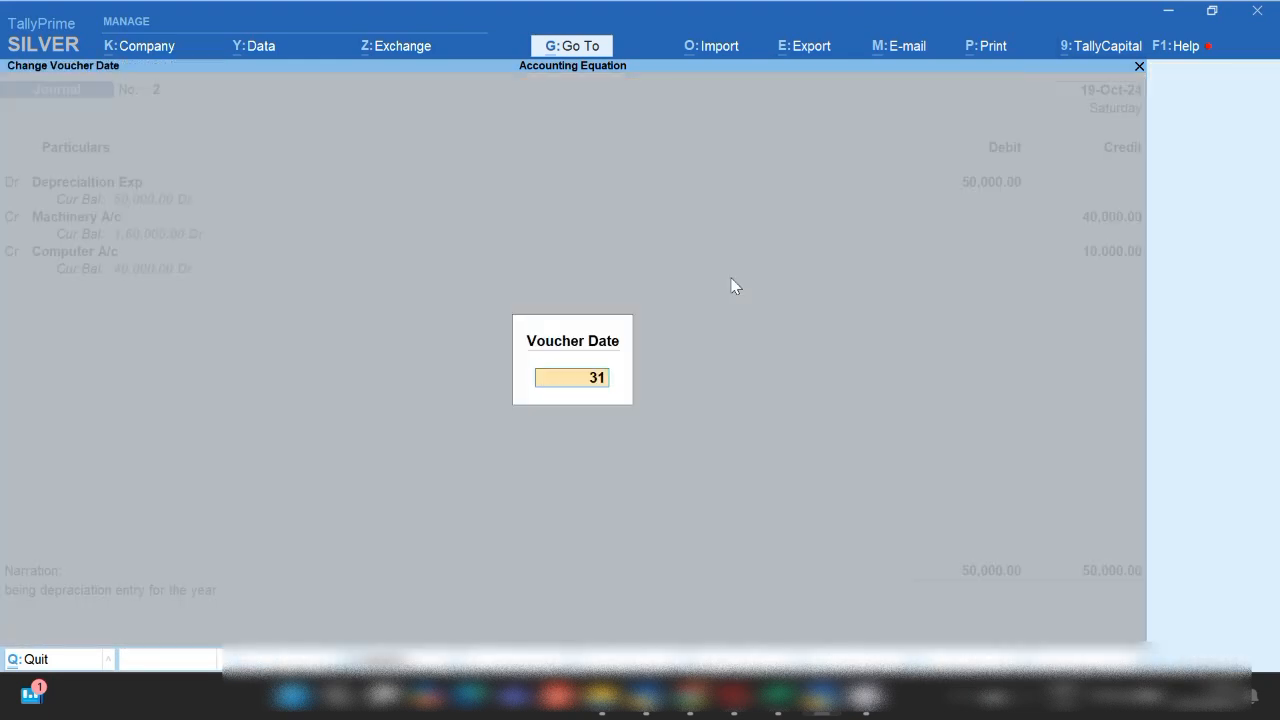
pyautogui.write('.3.25')
pyautogui.press('Return')
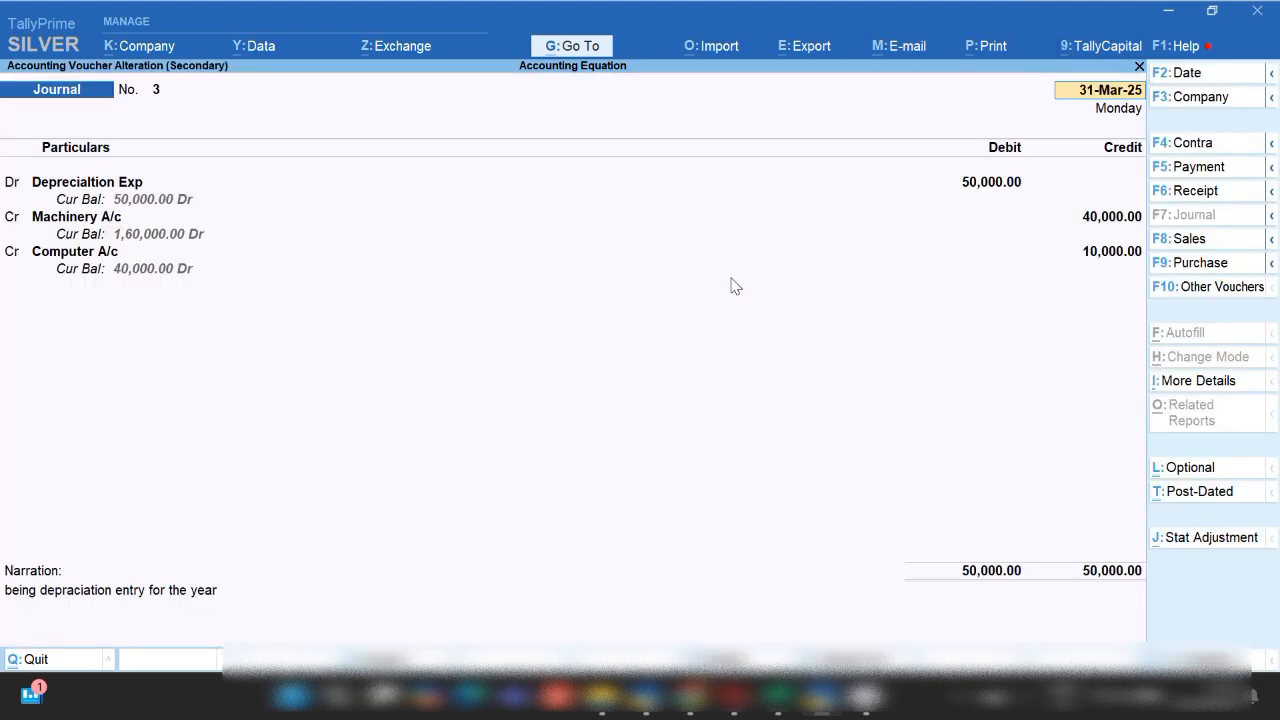
pyautogui.hotkey('ctrl', 'a')
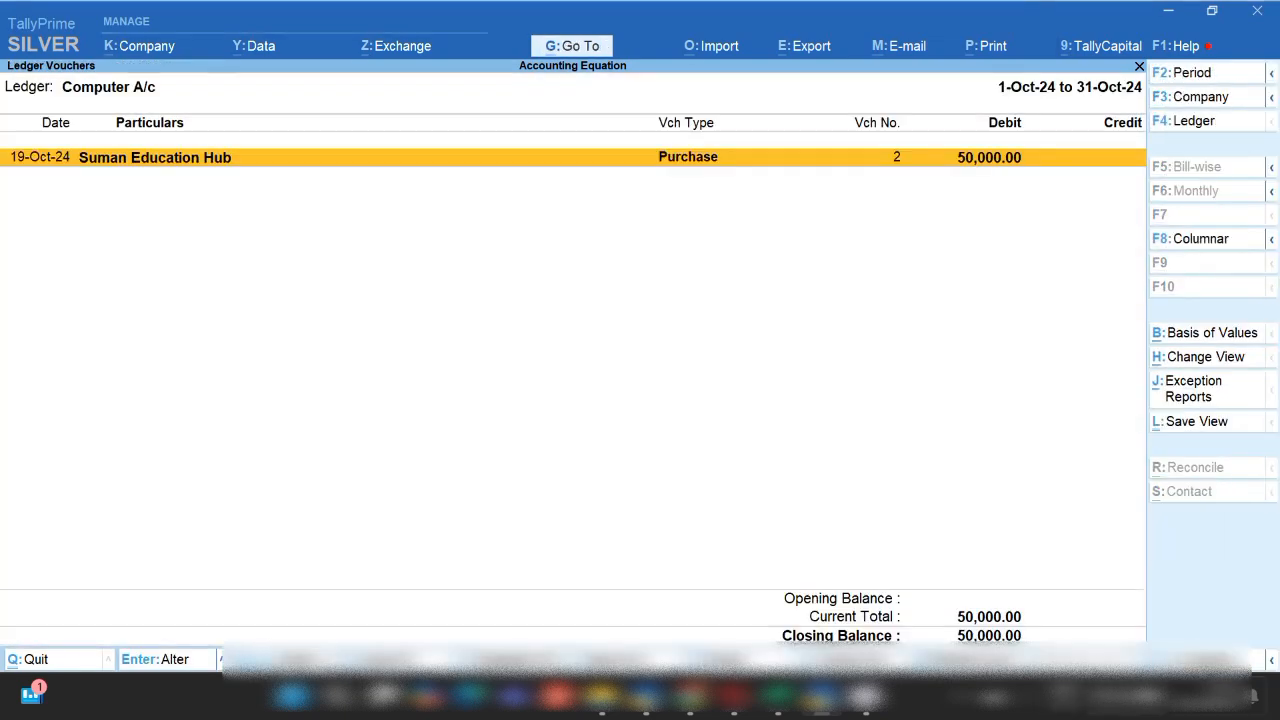
# - Return to the Fixed Assets group summary and mark the Computer A/c and Machinery A/c rows to review their closing balances
pyautogui.press('Escape')
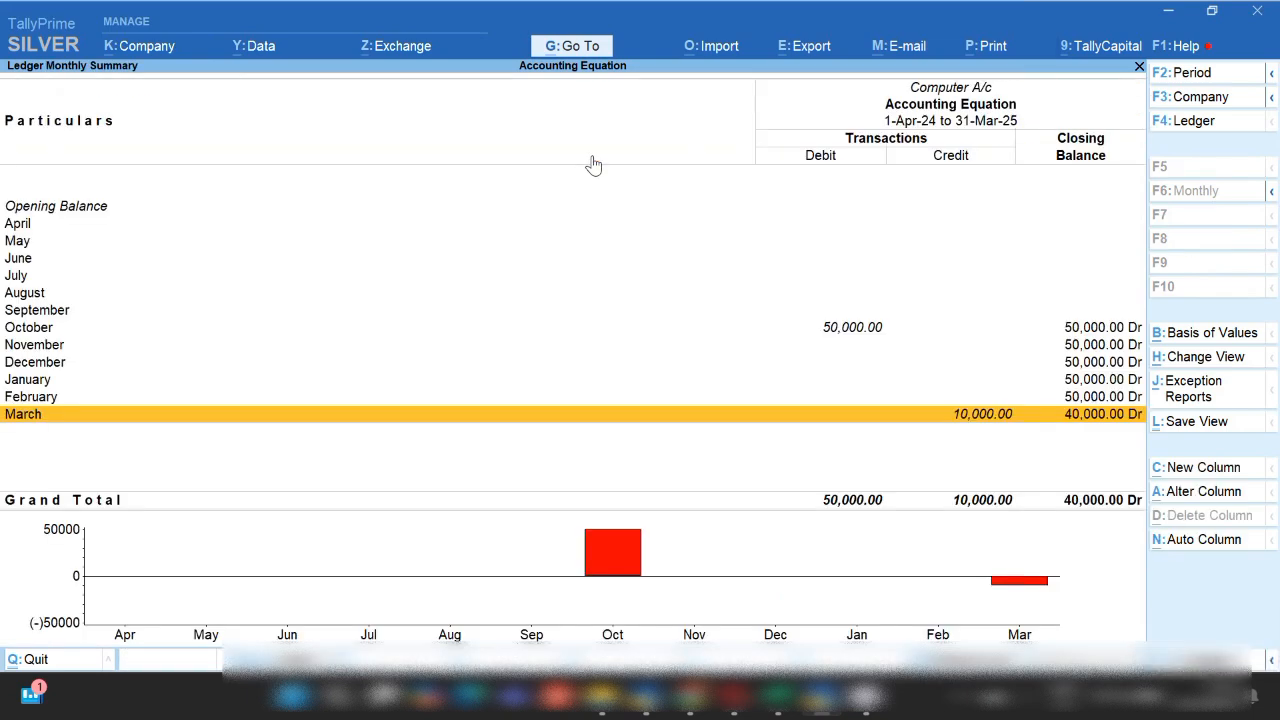
pyautogui.press('Escape')
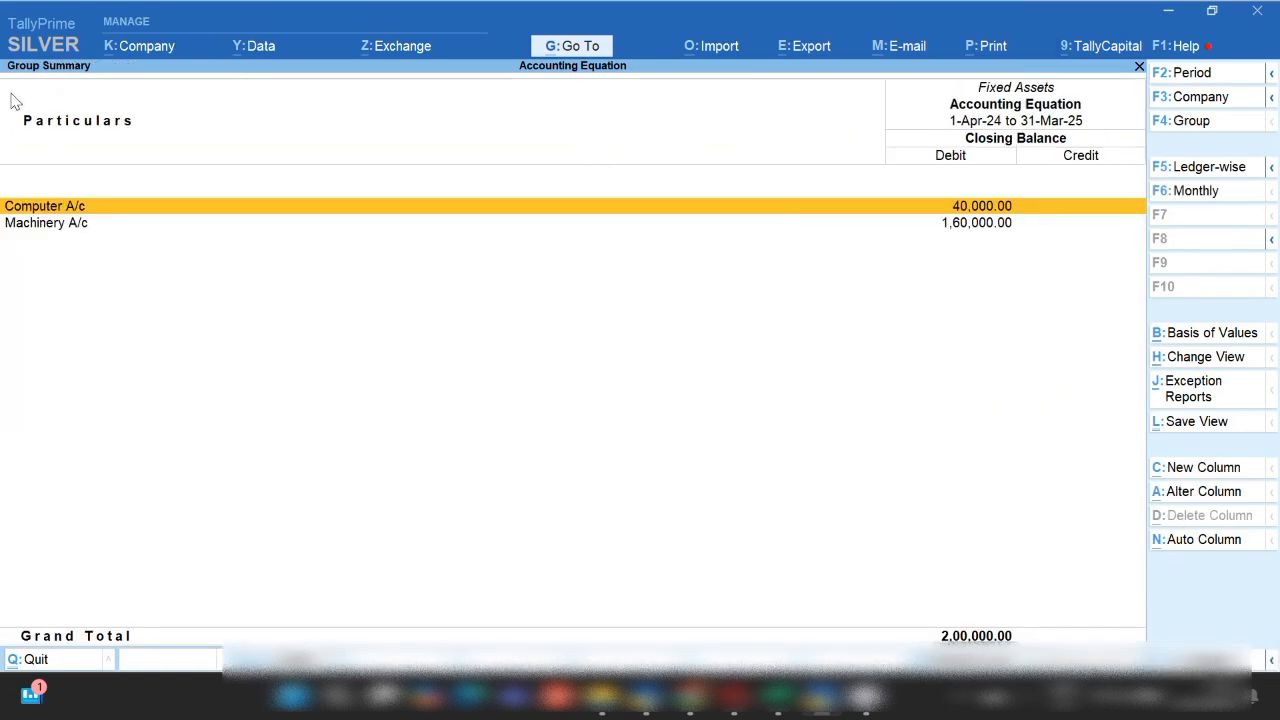
pyautogui.press('space')
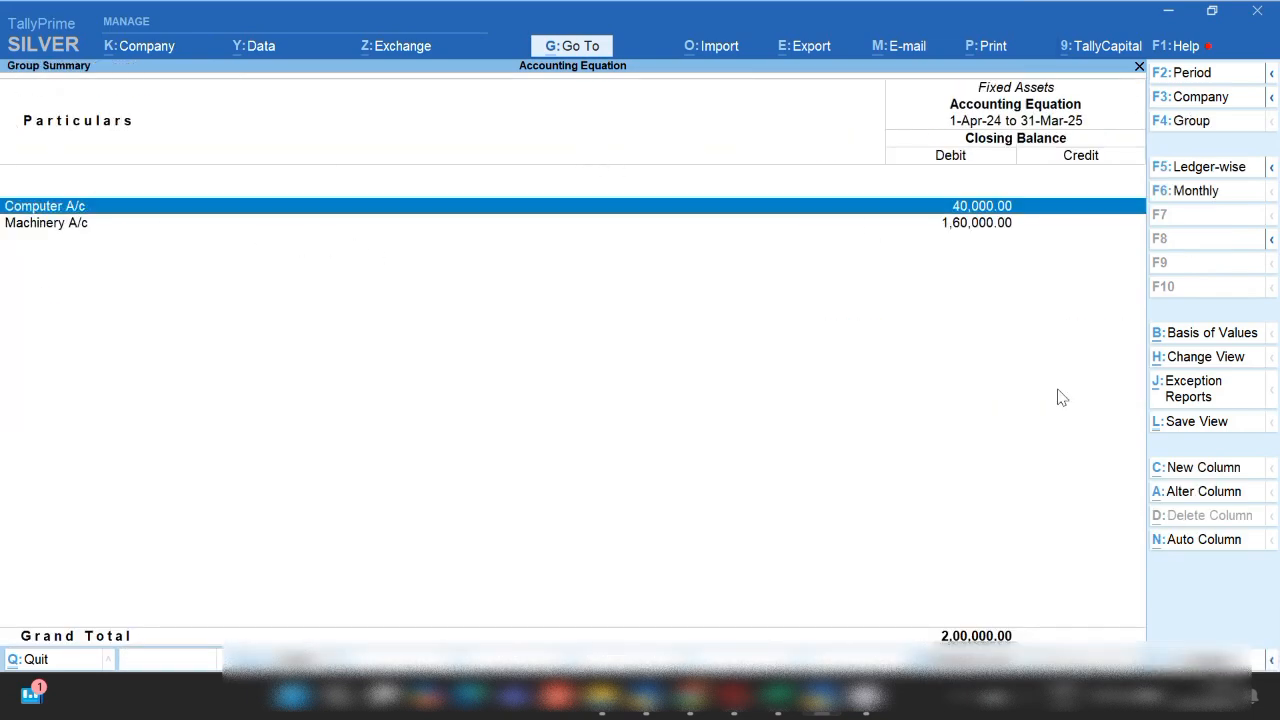
pyautogui.press('Down')
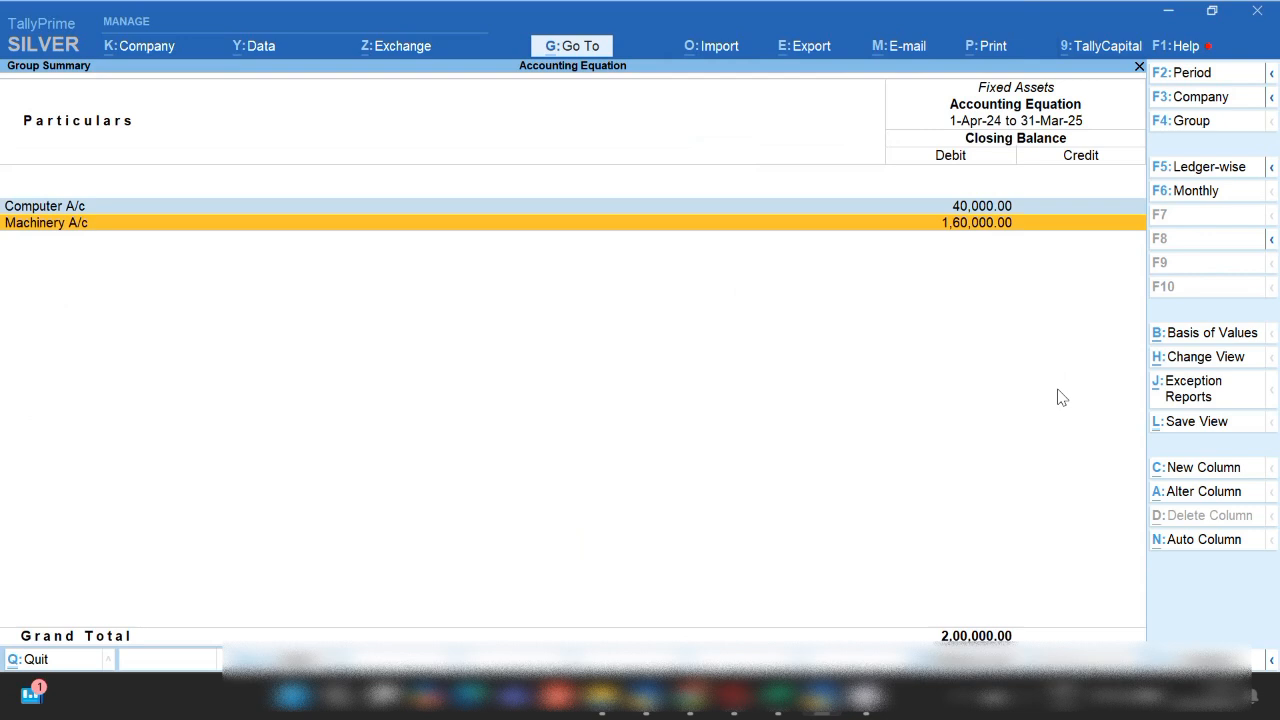
pyautogui.press('space')
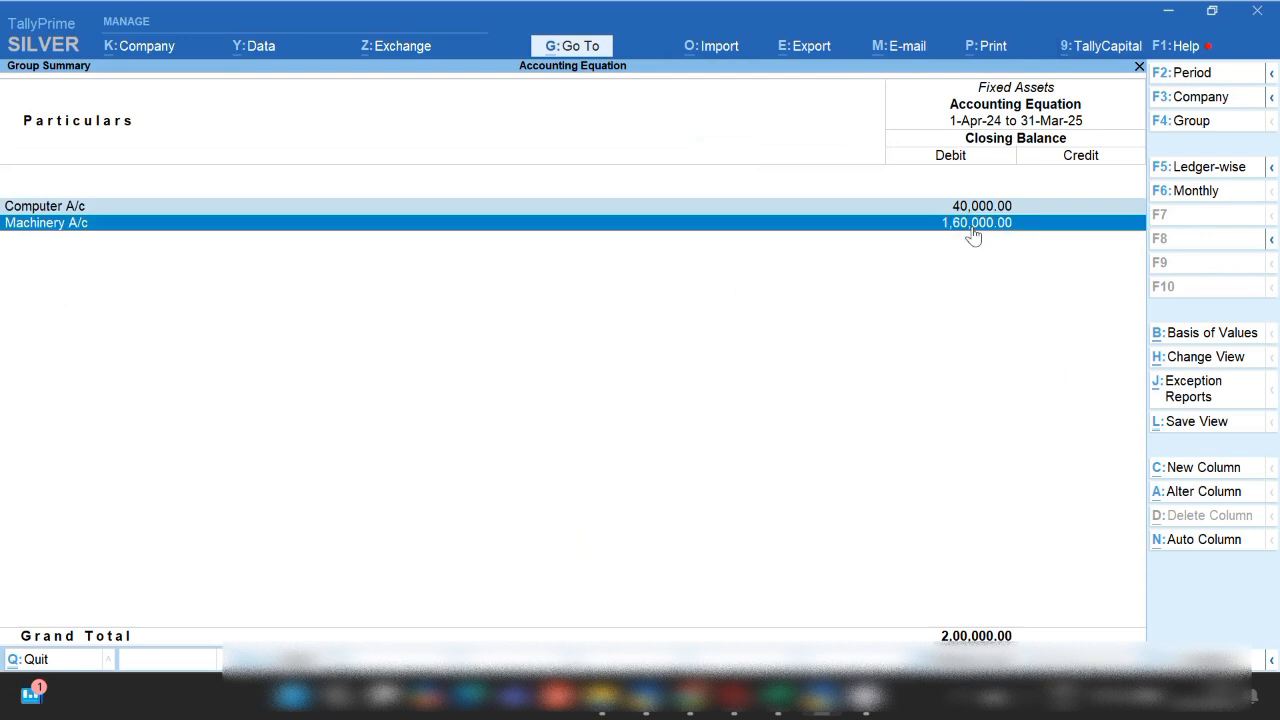